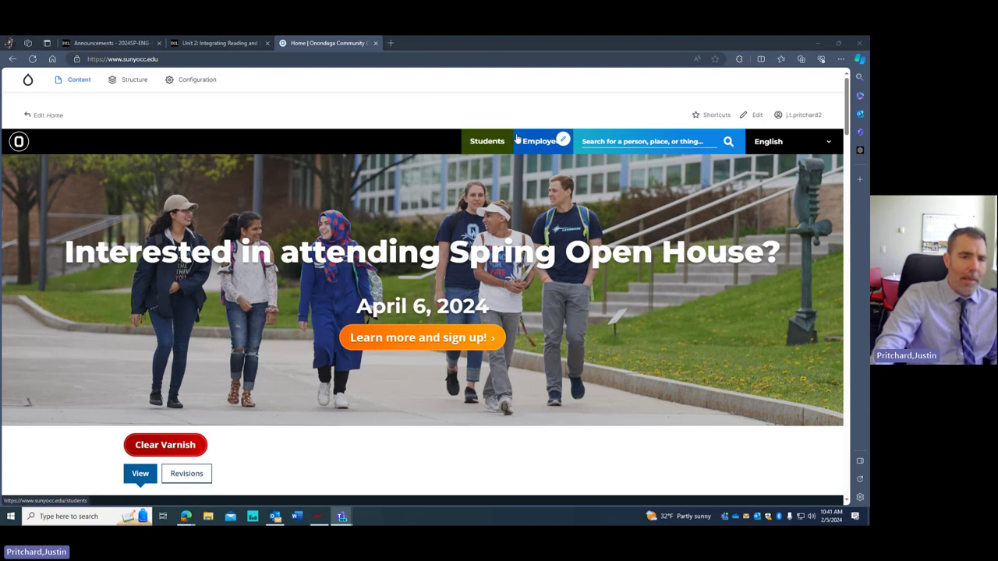
- Go to the OCC Current Students hub and follow its Office365 quick link
{"action": "left_click", "coordinate": [485, 145]}
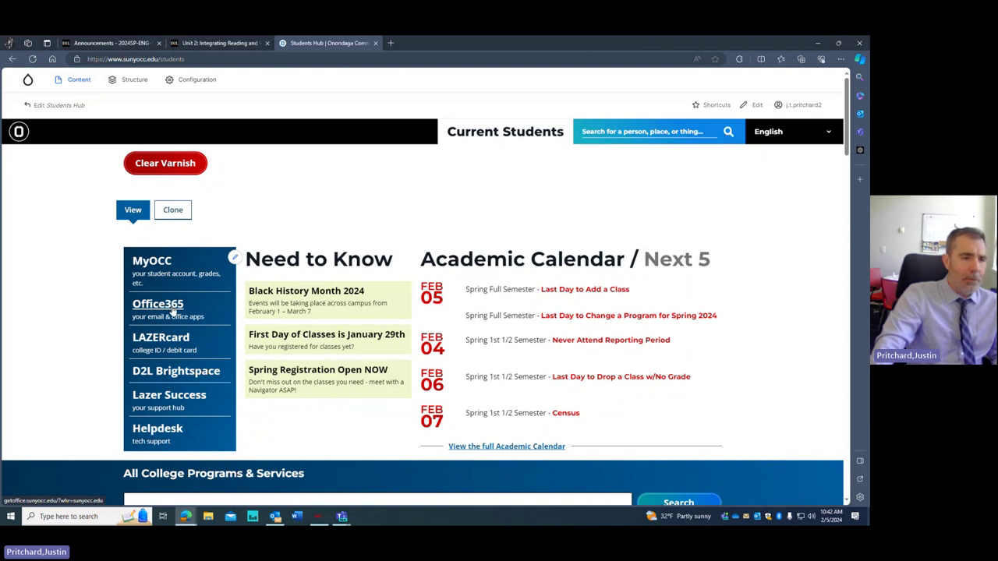
{"action": "left_click", "coordinate": [173, 311]}
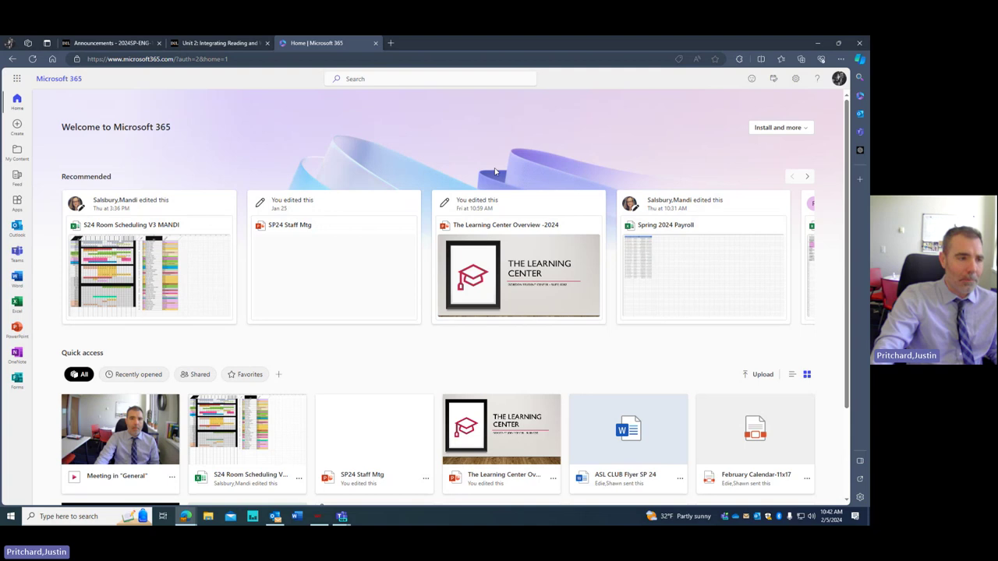
- Browse My Content and the app launcher, then go to the Word start page from the left rail
{"action": "left_click", "coordinate": [17, 156]}
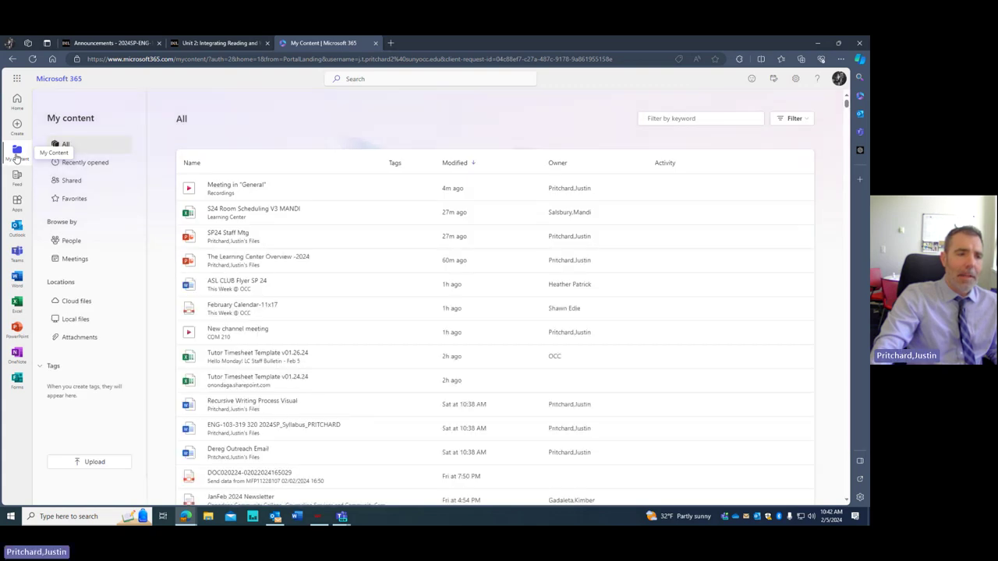
{"action": "scroll", "coordinate": [230, 194], "scroll_direction": "down", "scroll_amount": 2}
{"action": "scroll", "coordinate": [230, 193], "scroll_direction": "up", "scroll_amount": 2}
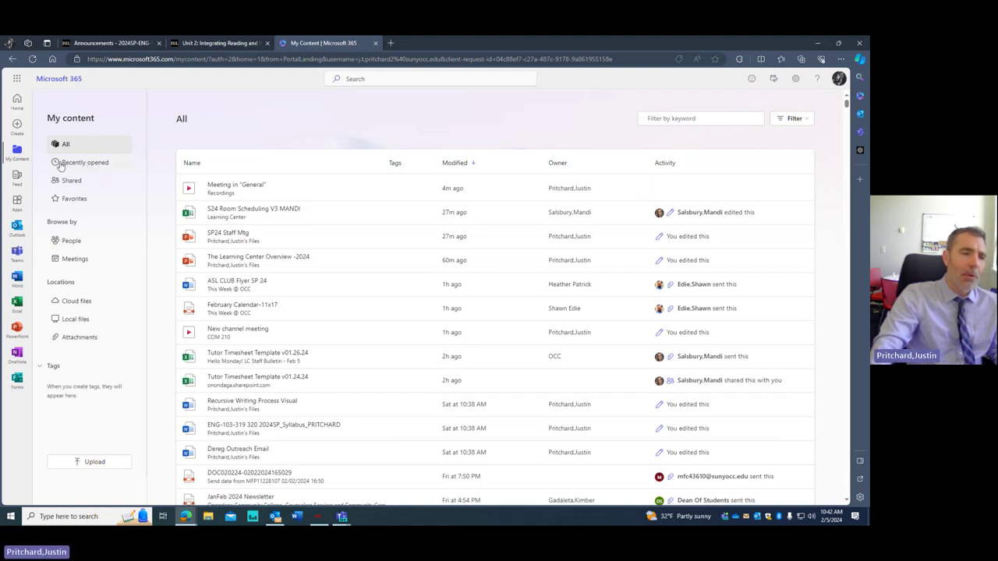
{"action": "left_click", "coordinate": [17, 99]}
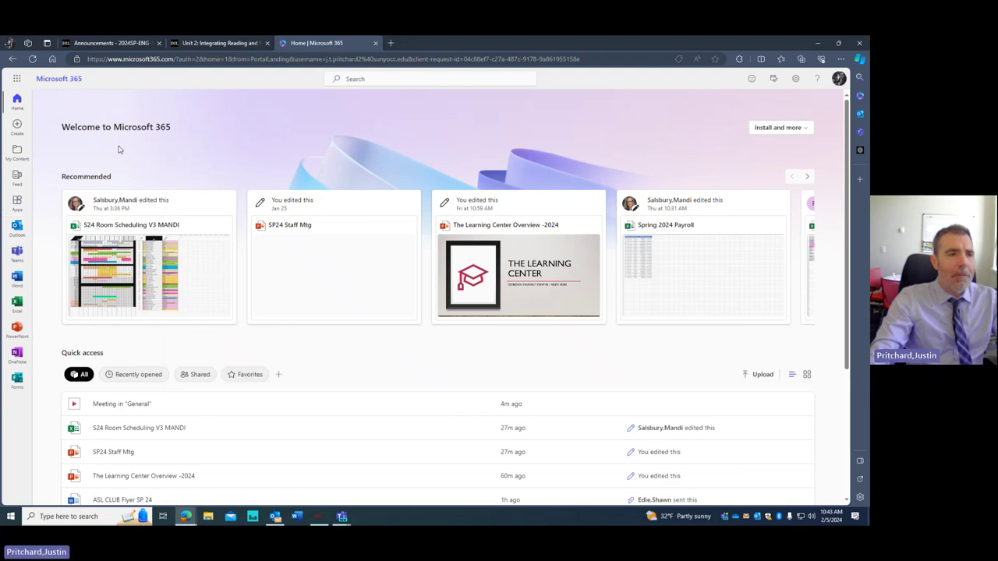
{"action": "left_click", "coordinate": [16, 78]}
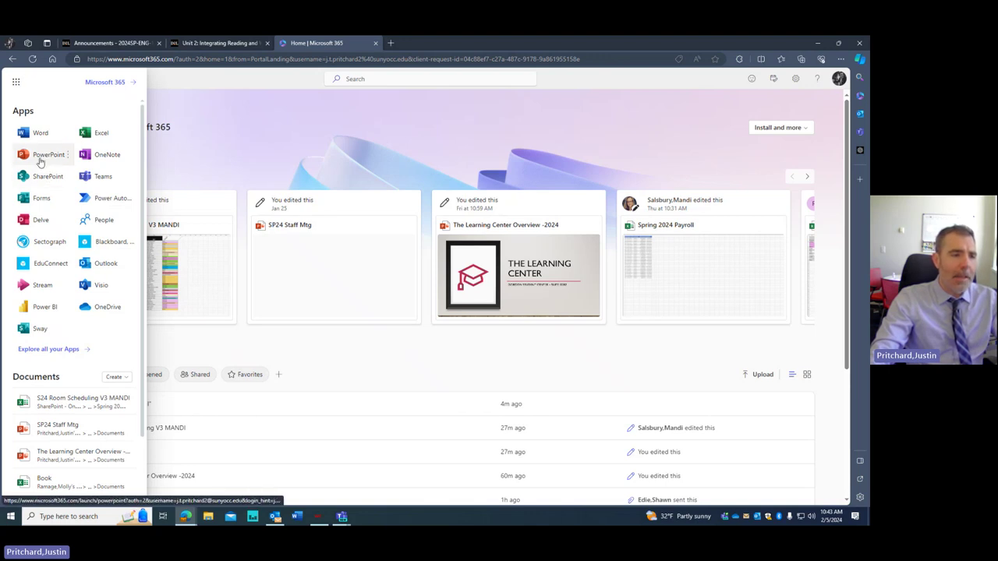
{"action": "left_click", "coordinate": [238, 118]}
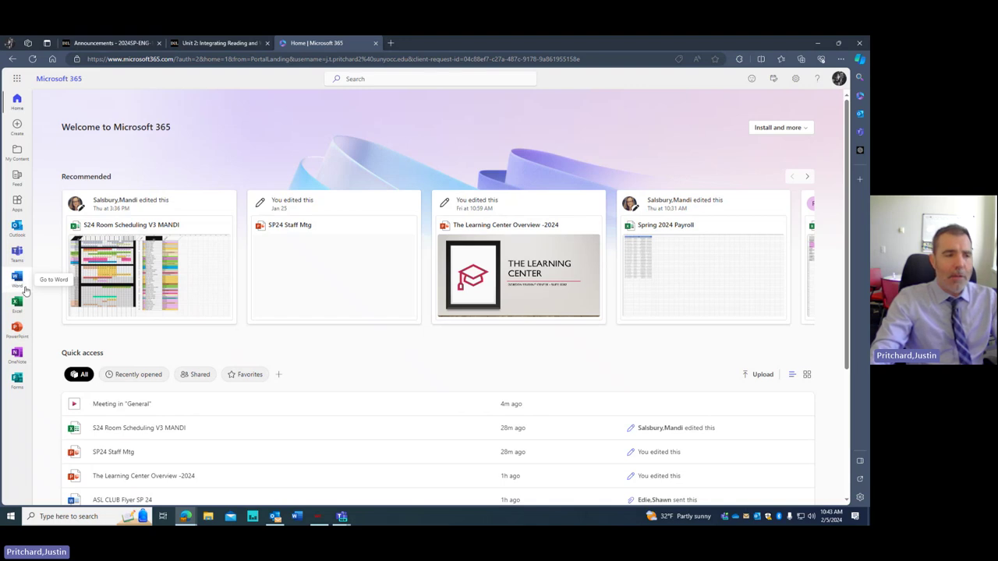
{"action": "left_click", "coordinate": [17, 282]}
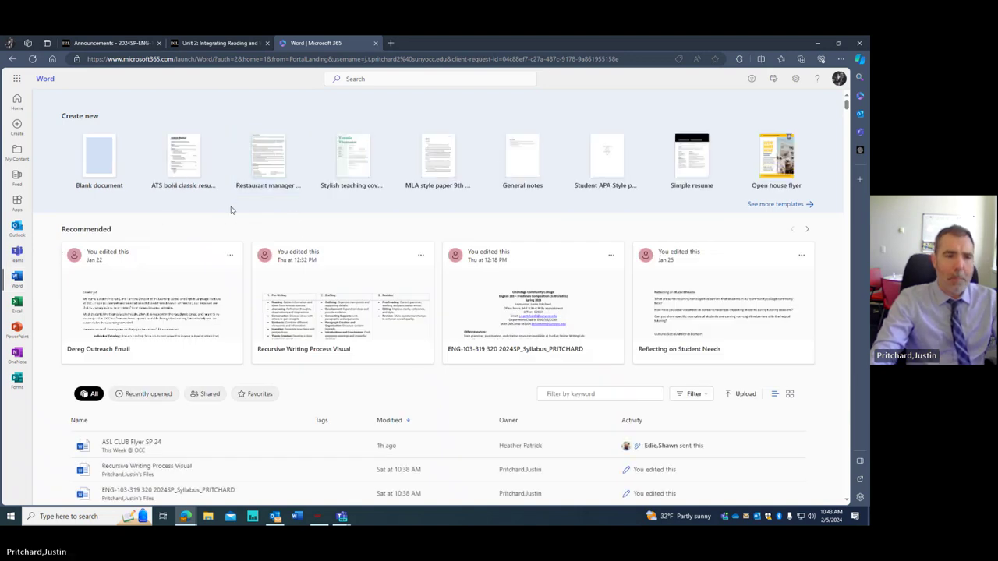
- Create blank Document44, view its editing mode options, and return to the Word start page
{"action": "left_click", "coordinate": [100, 168]}
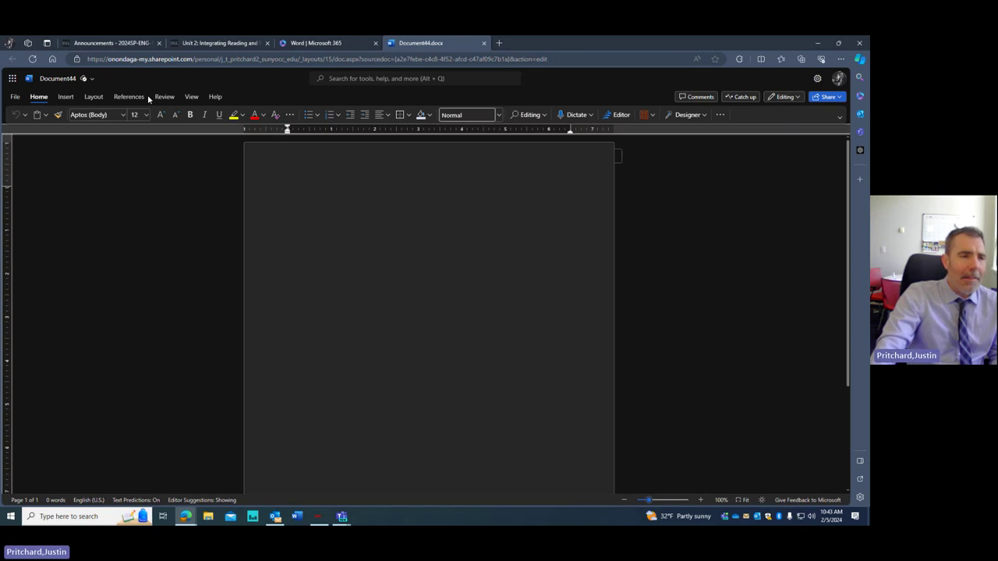
{"action": "left_click", "coordinate": [788, 98]}
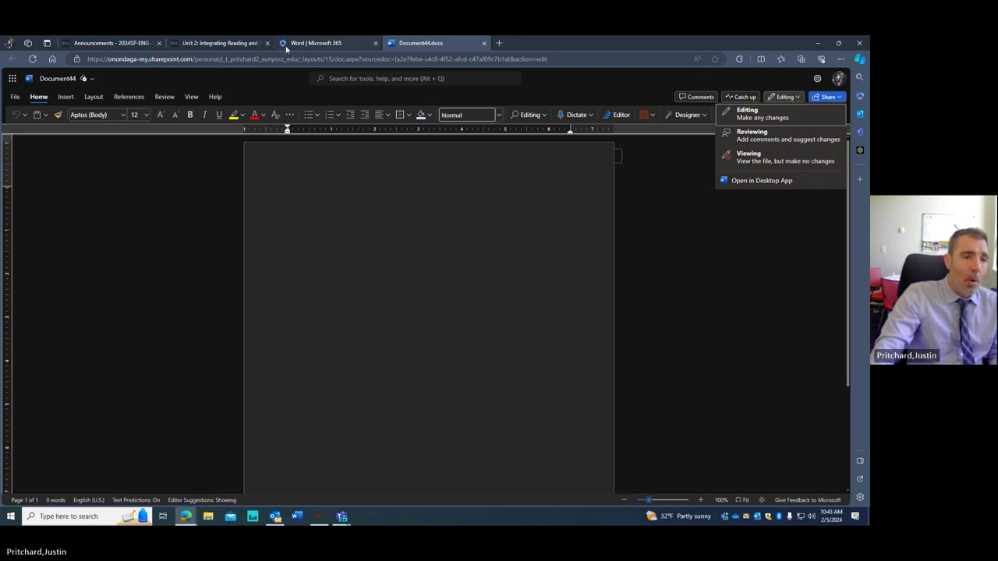
{"action": "left_click", "coordinate": [329, 43]}
{"action": "left_click", "coordinate": [796, 80]}
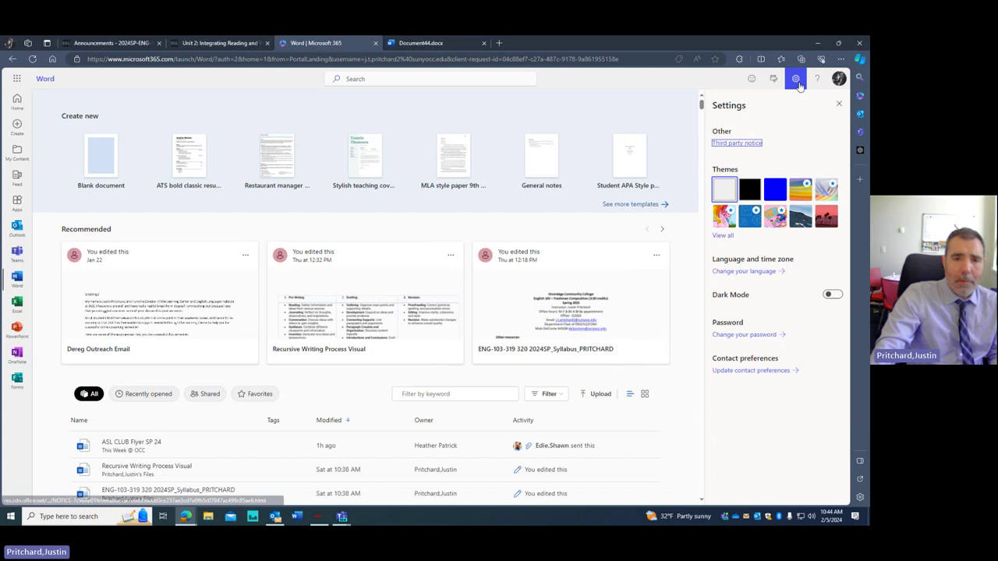
{"action": "left_click", "coordinate": [797, 80]}
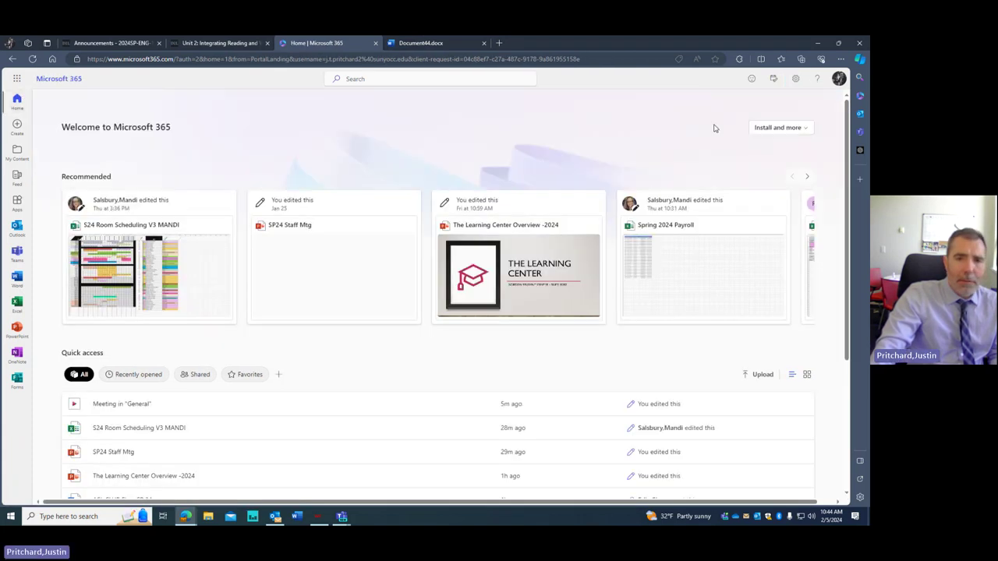
{"action": "left_click", "coordinate": [807, 132]}
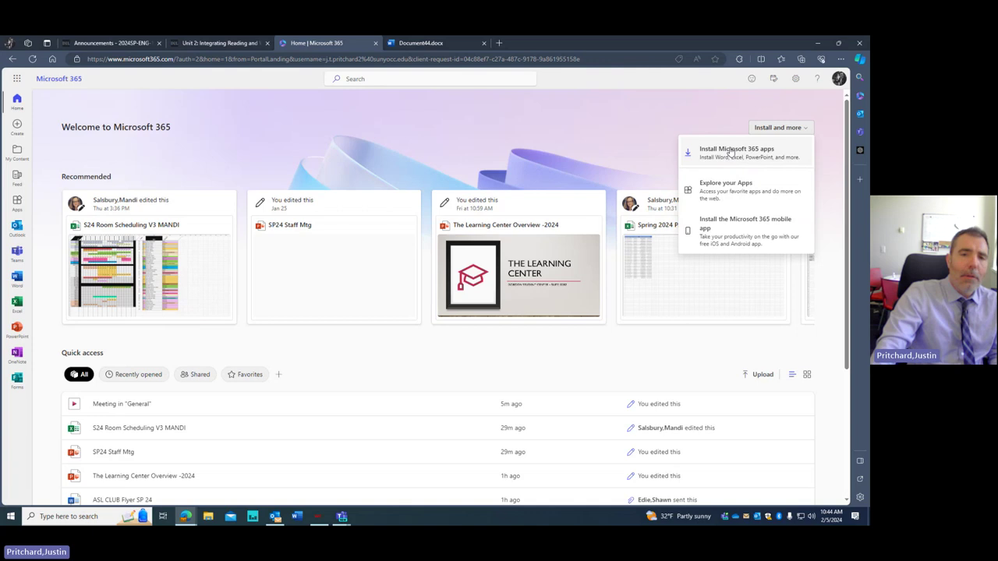
{"action": "left_click", "coordinate": [273, 46]}
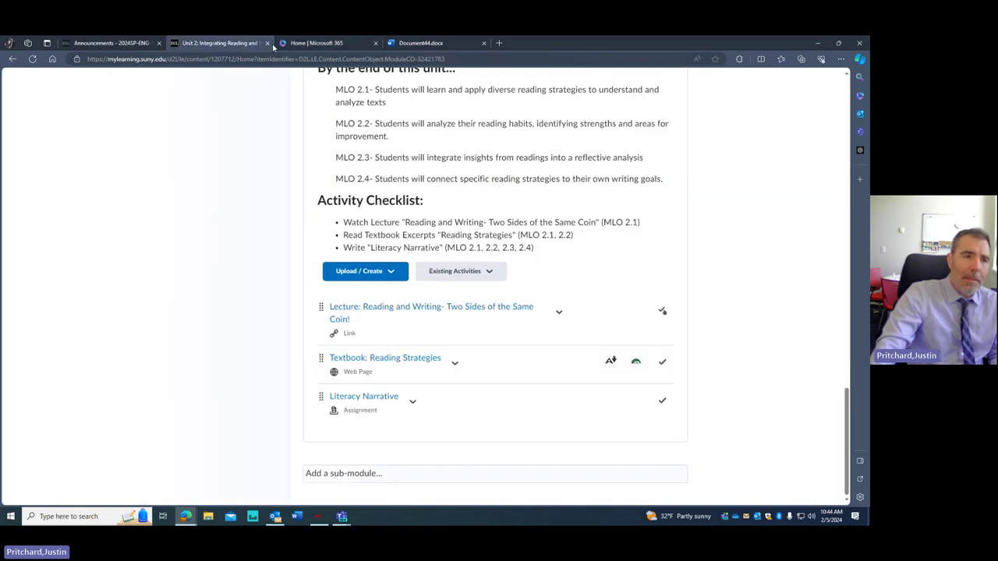
{"action": "left_click", "coordinate": [341, 45]}
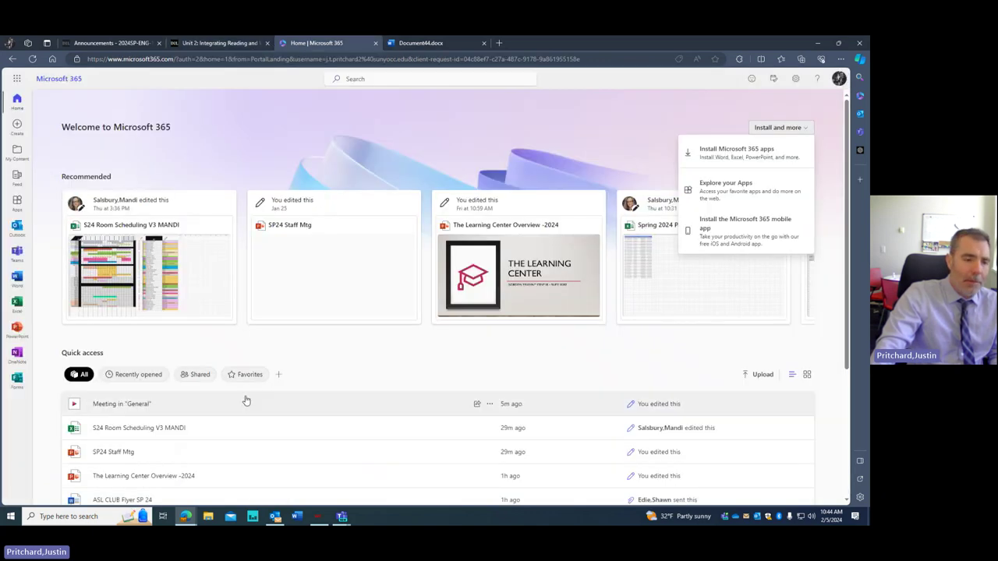
{"action": "left_click", "coordinate": [296, 516]}
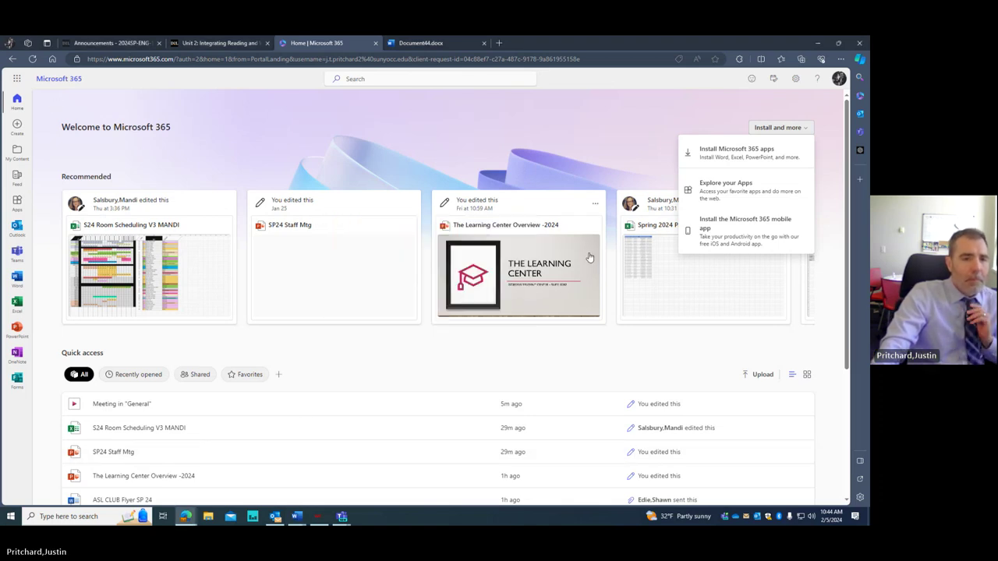
{"action": "left_click", "coordinate": [69, 109]}
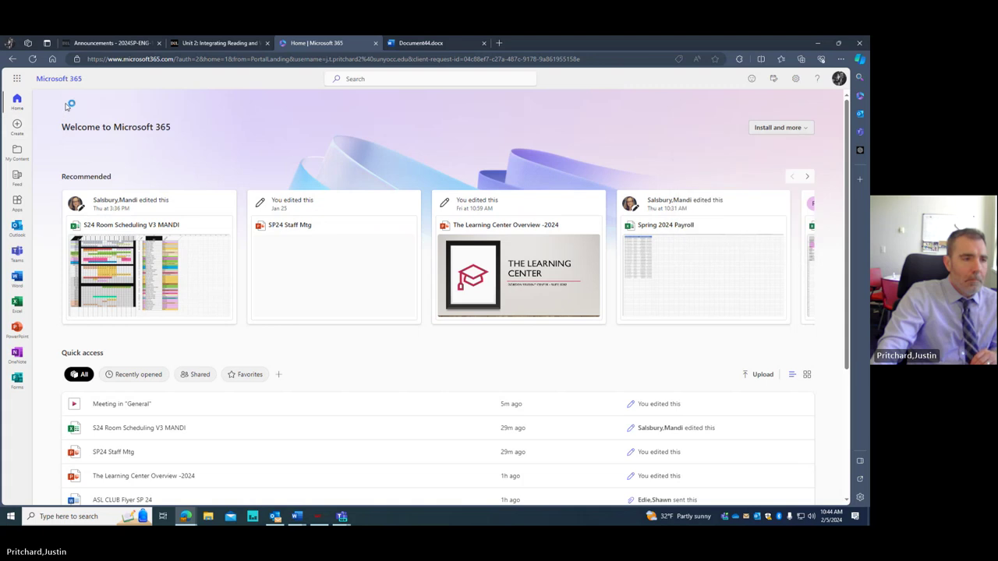
{"action": "left_click", "coordinate": [21, 290]}
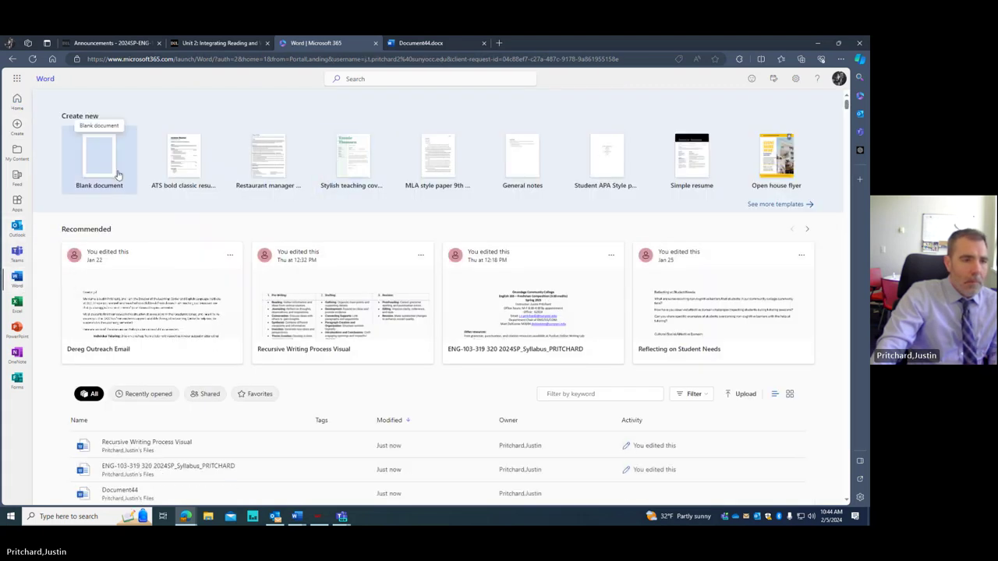
- Create blank Document46, look over the ribbon's extra paragraph options, then switch to desktop Word
{"action": "left_click", "coordinate": [119, 175]}
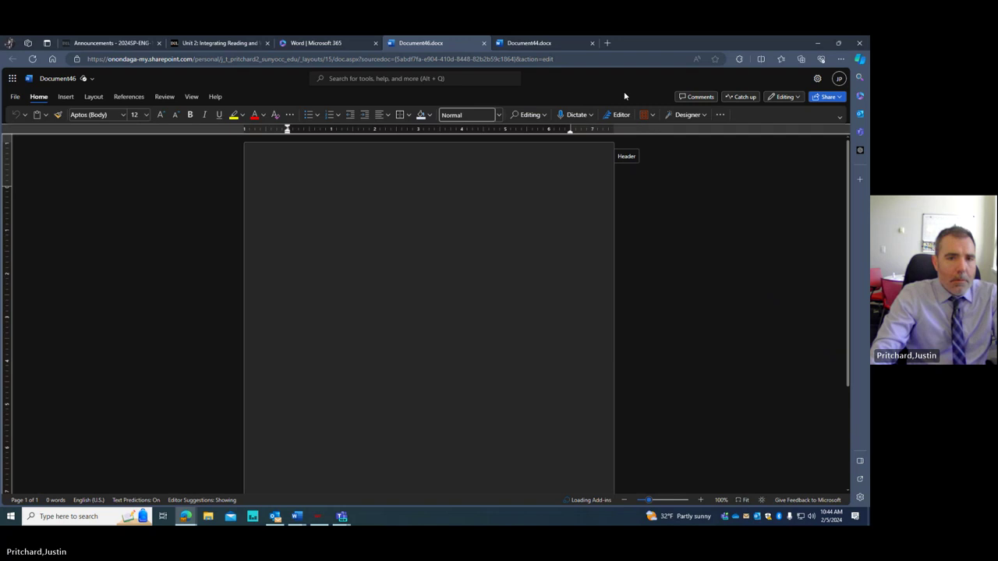
{"action": "left_click", "coordinate": [720, 115]}
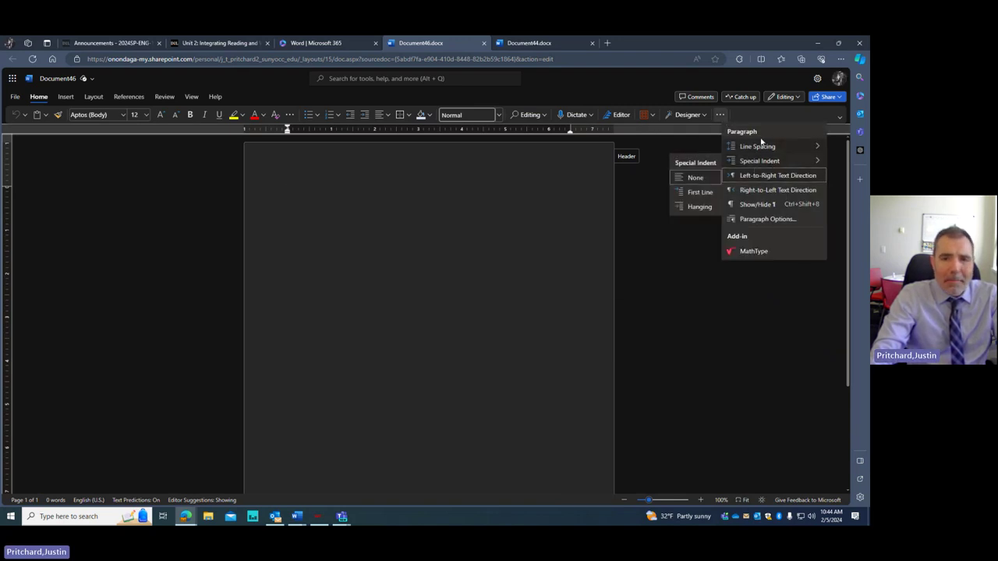
{"action": "left_click", "coordinate": [646, 329]}
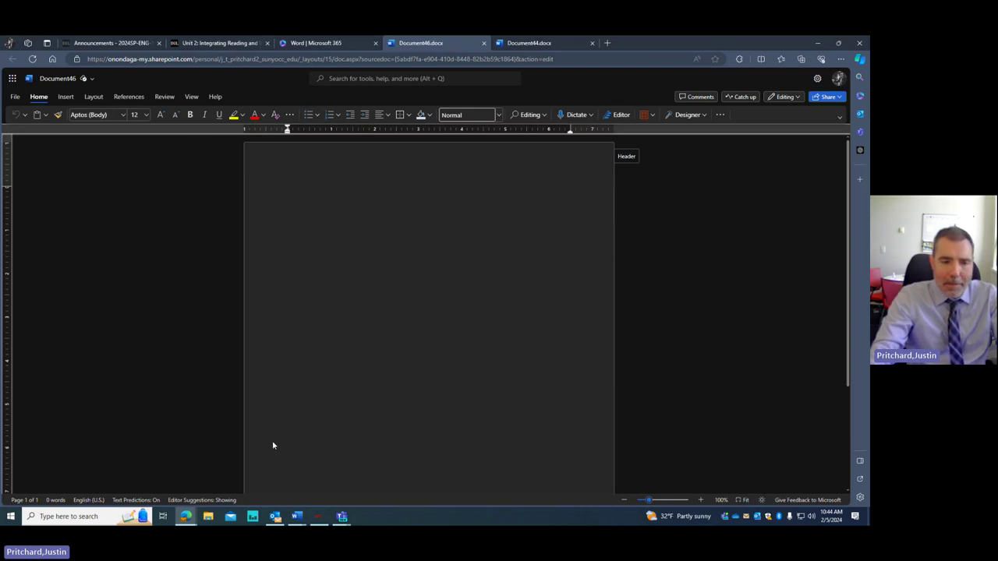
{"action": "left_click", "coordinate": [296, 516]}
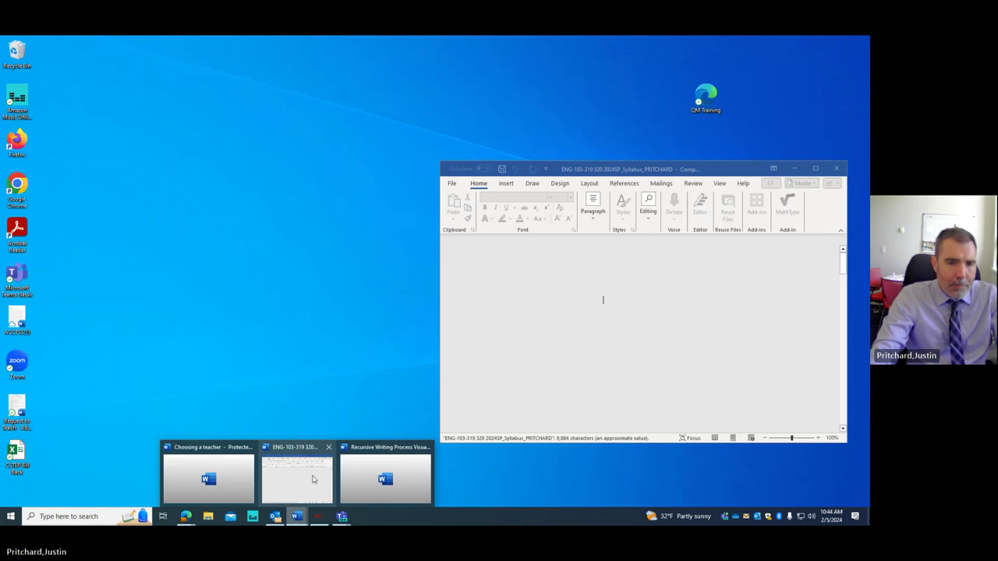
- Create a new blank document in desktop Word, maximize it, and browse the Draw and Design ribbon tabs
{"action": "left_click", "coordinate": [317, 475]}
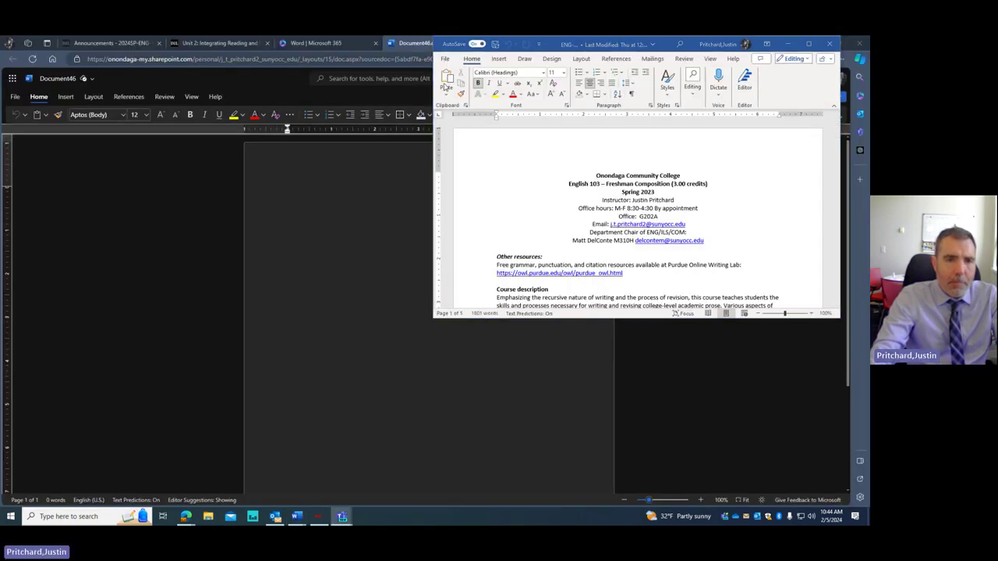
{"action": "left_click_drag", "start_coordinate": [668, 43], "coordinate": [575, 143]}
{"action": "left_click", "coordinate": [355, 157]}
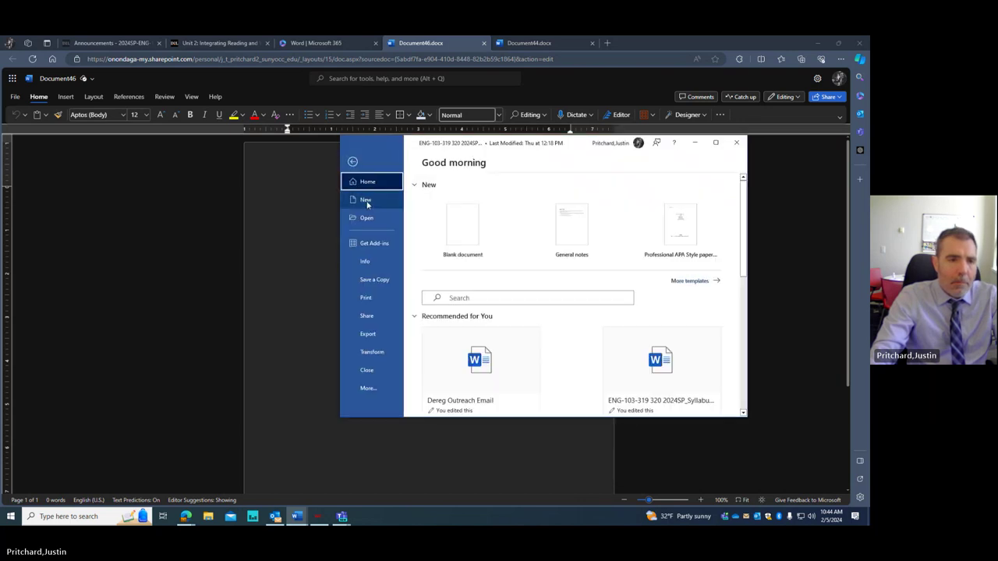
{"action": "left_click", "coordinate": [460, 228]}
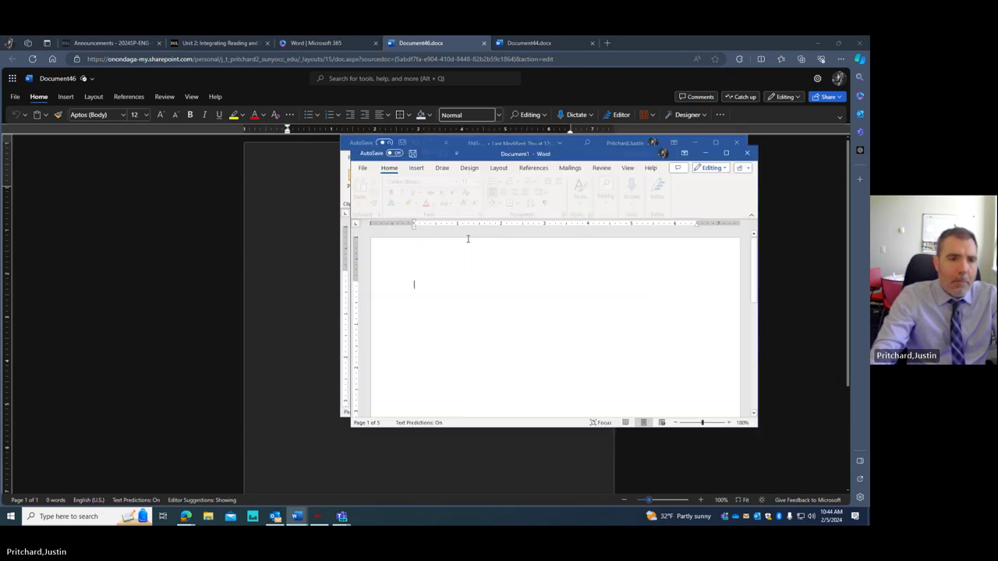
{"action": "left_click", "coordinate": [734, 154]}
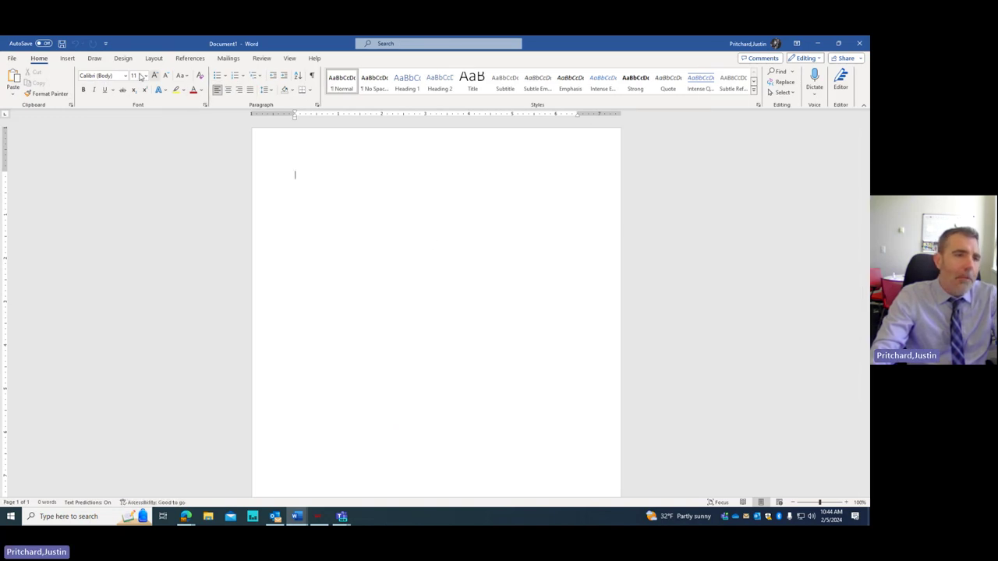
{"action": "left_click", "coordinate": [68, 58]}
{"action": "left_click", "coordinate": [94, 58]}
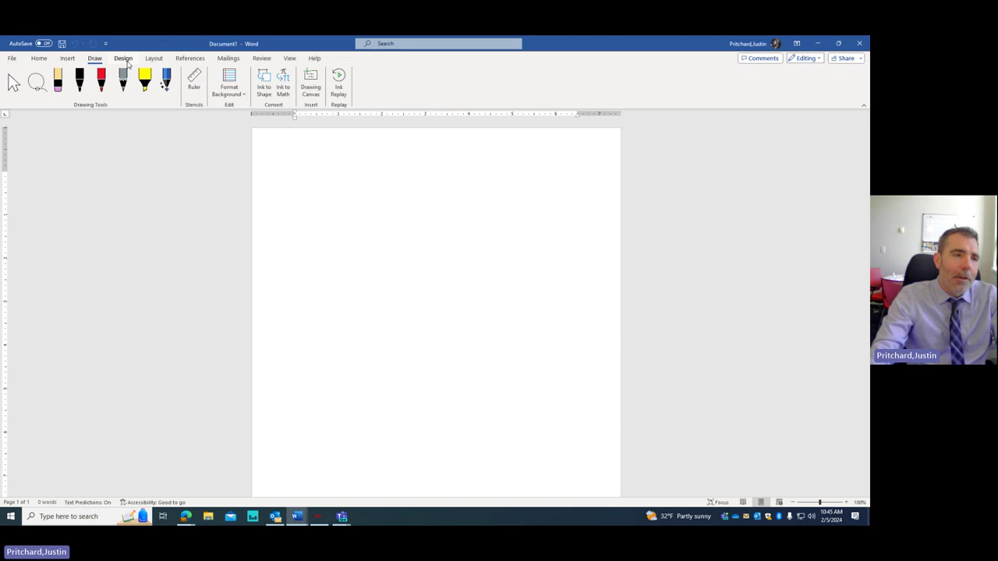
{"action": "left_click", "coordinate": [123, 59]}
{"action": "left_click", "coordinate": [154, 59]}
{"action": "left_click", "coordinate": [39, 58]}
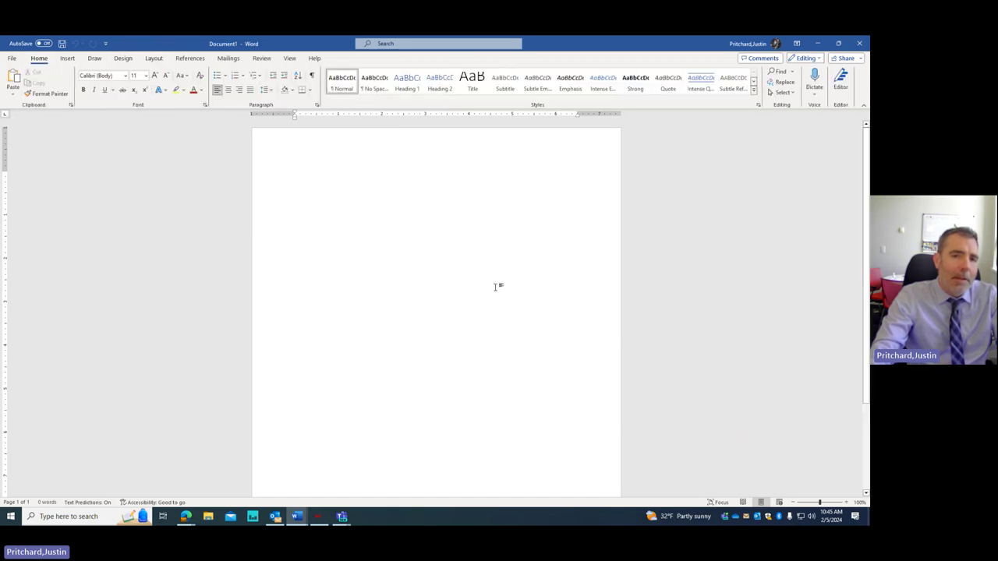
- Save the document to the college OneDrive as 'Test' and minimize desktop Word
{"action": "key", "text": "ctrl+s"}
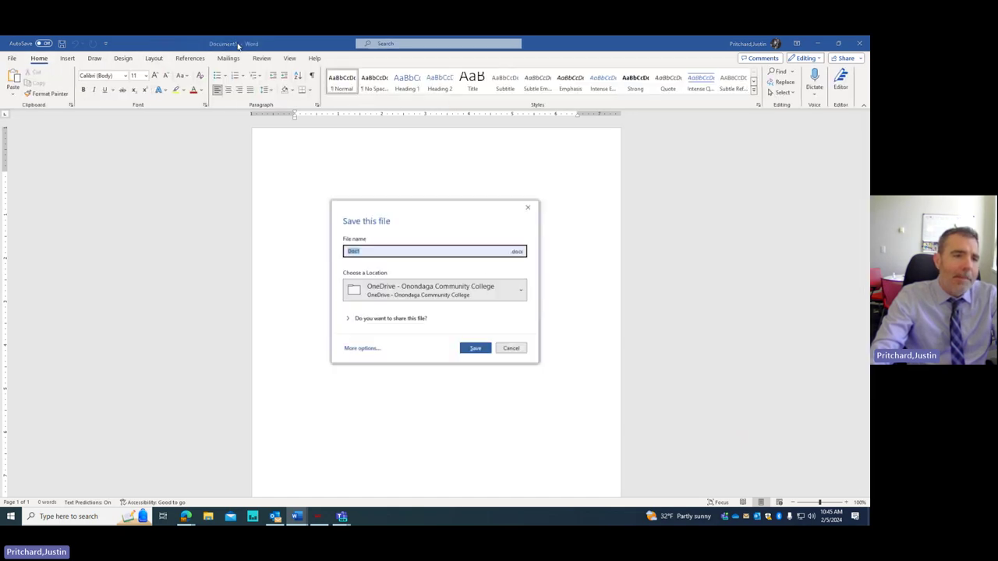
{"action": "left_click", "coordinate": [432, 293]}
{"action": "left_click", "coordinate": [443, 312]}
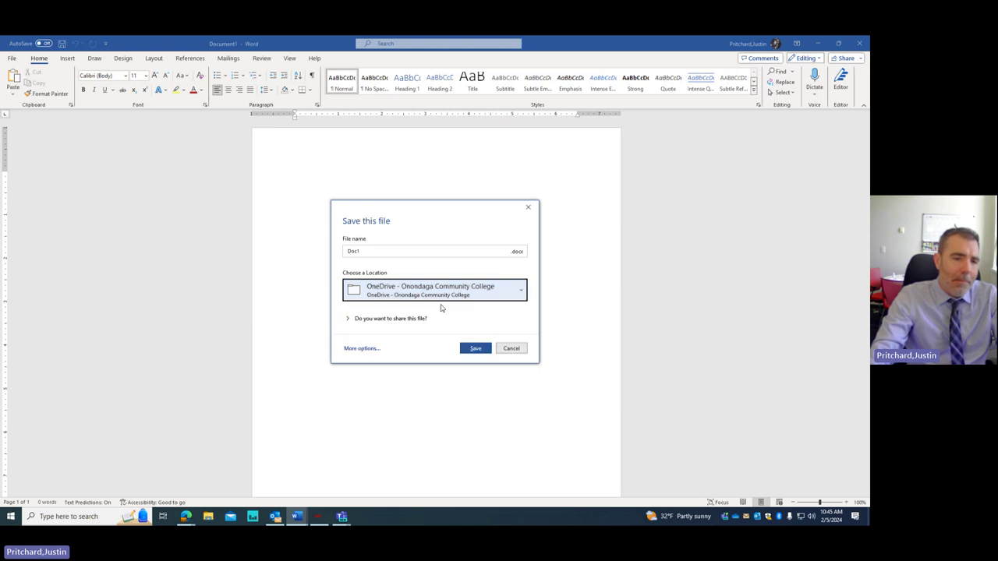
{"action": "left_click", "coordinate": [401, 252]}
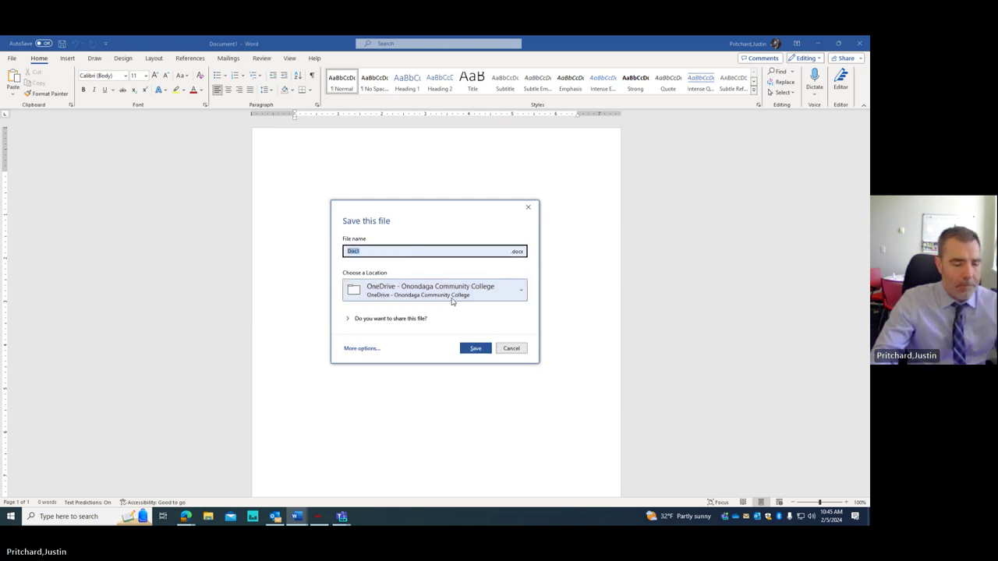
{"action": "type", "text": "Test"}
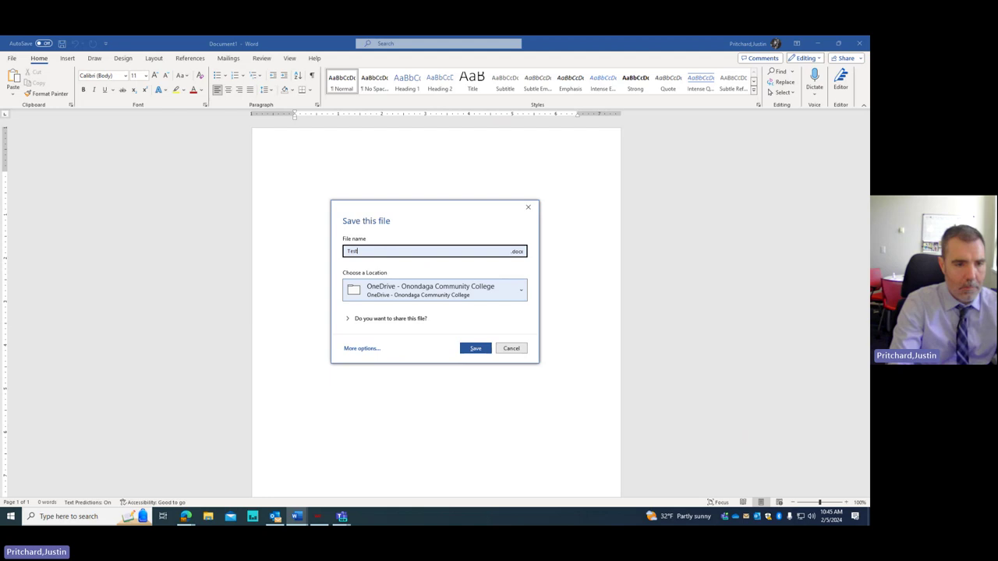
{"action": "left_click", "coordinate": [478, 349]}
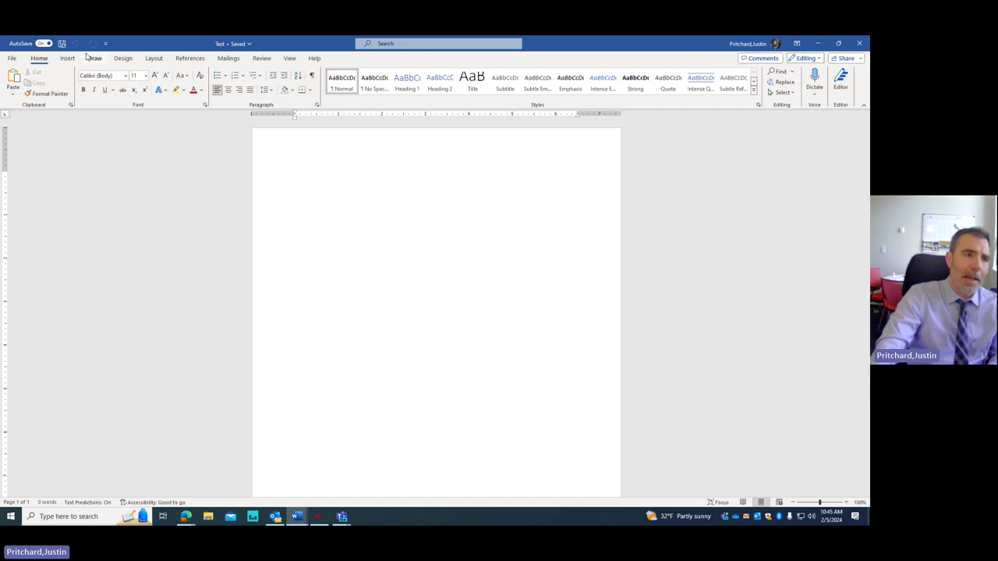
{"action": "left_click", "coordinate": [819, 44]}
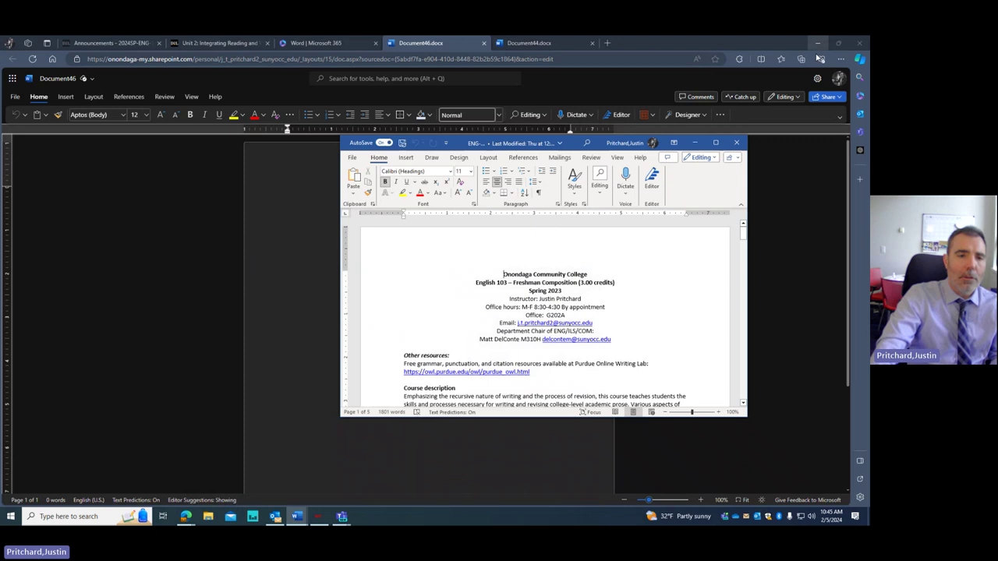
- Rename Document44 to 'ENG 103 -Getting to Know You' through the title's File Name field
{"action": "left_click", "coordinate": [319, 45]}
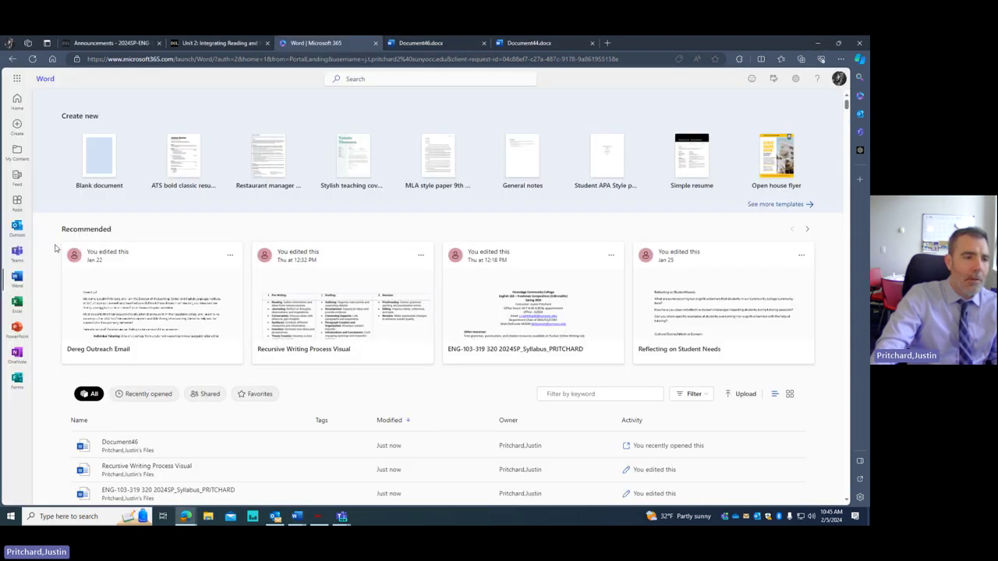
{"action": "left_click", "coordinate": [538, 43]}
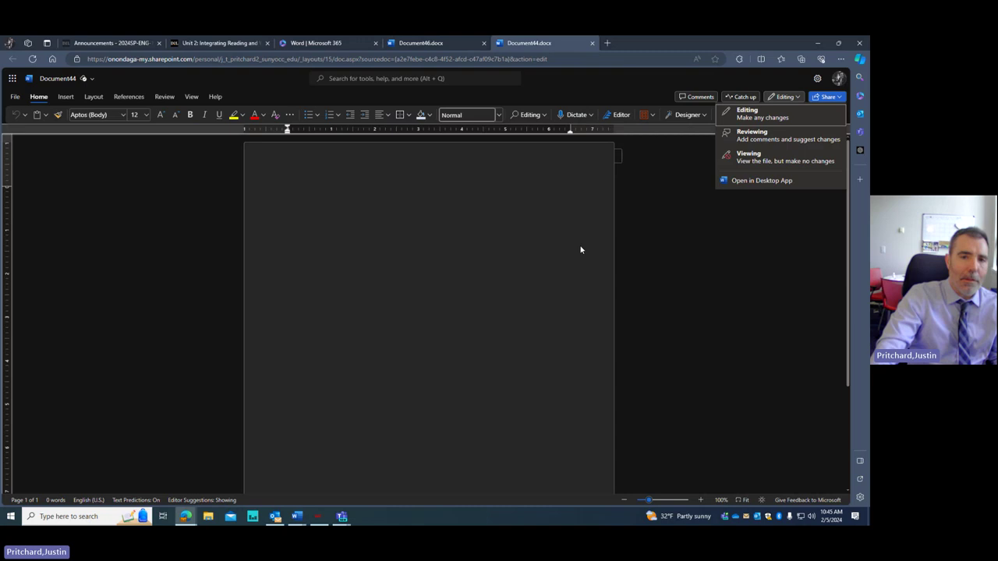
{"action": "left_click", "coordinate": [72, 79]}
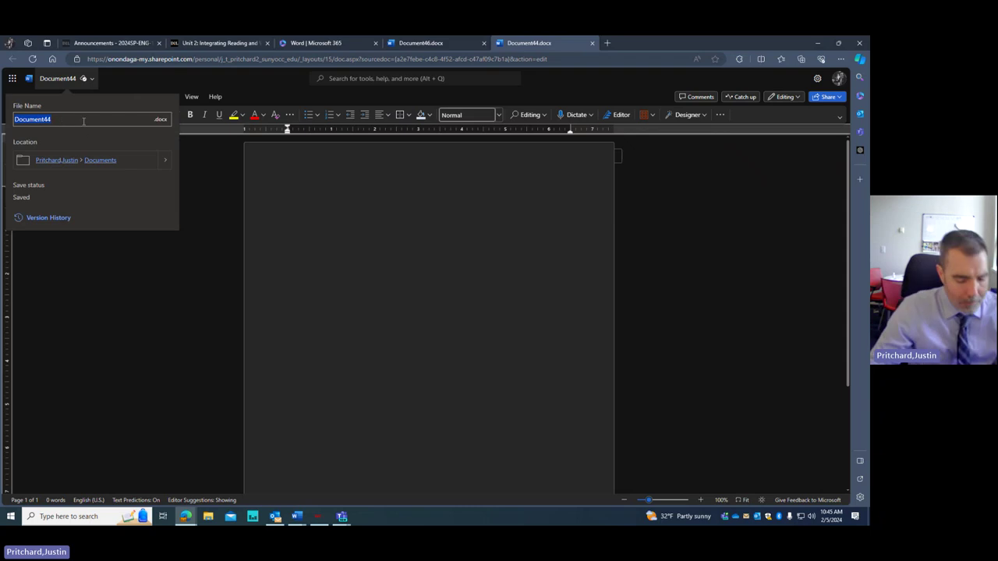
{"action": "type", "text": "ENG"}
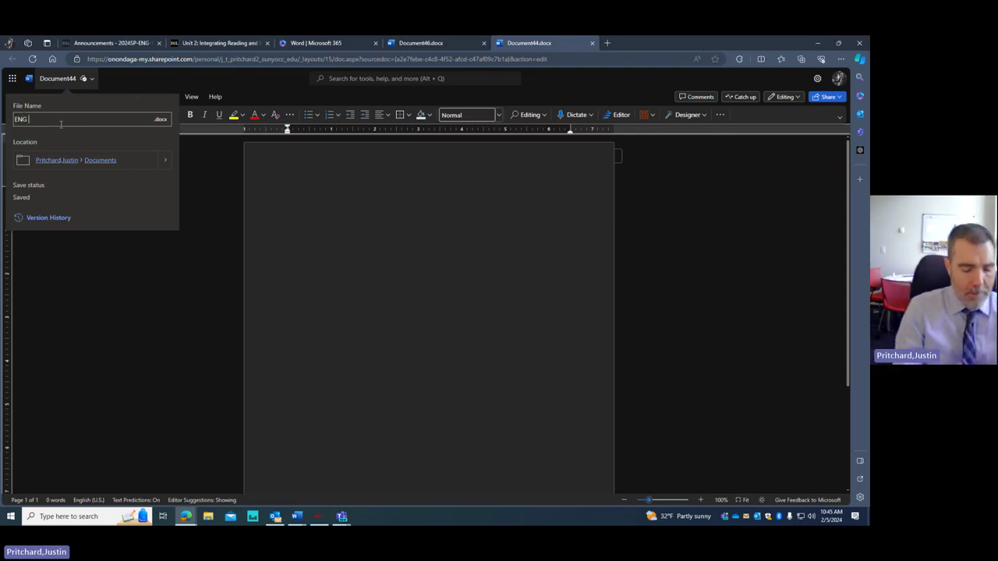
{"action": "type", "text": " 103"}
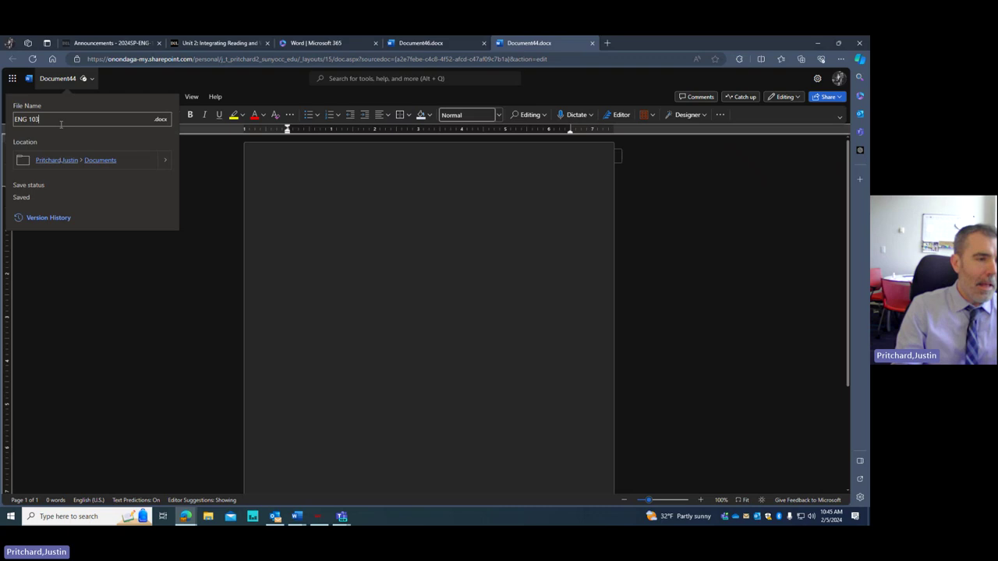
{"action": "type", "text": " -"}
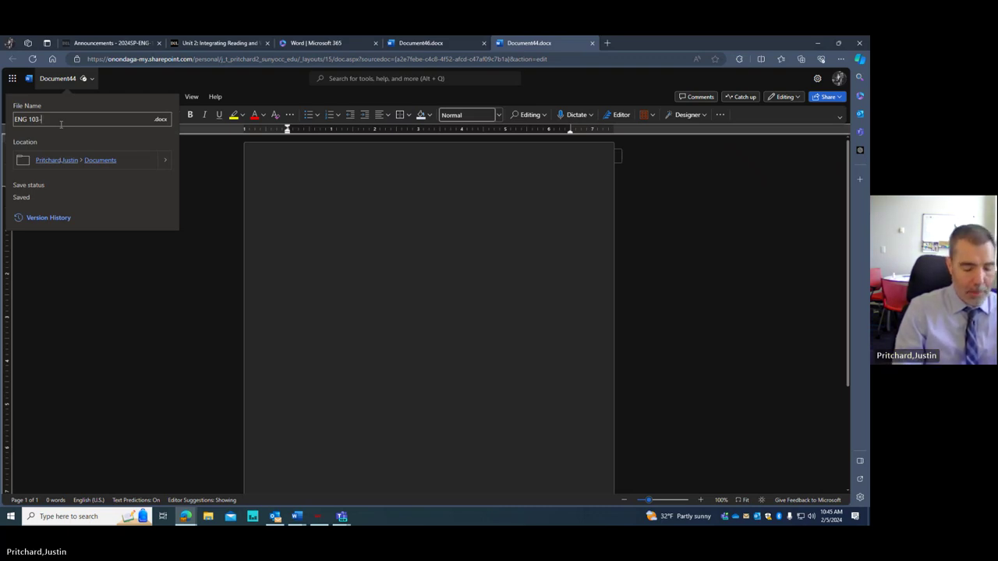
{"action": "type", "text": "Ge"}
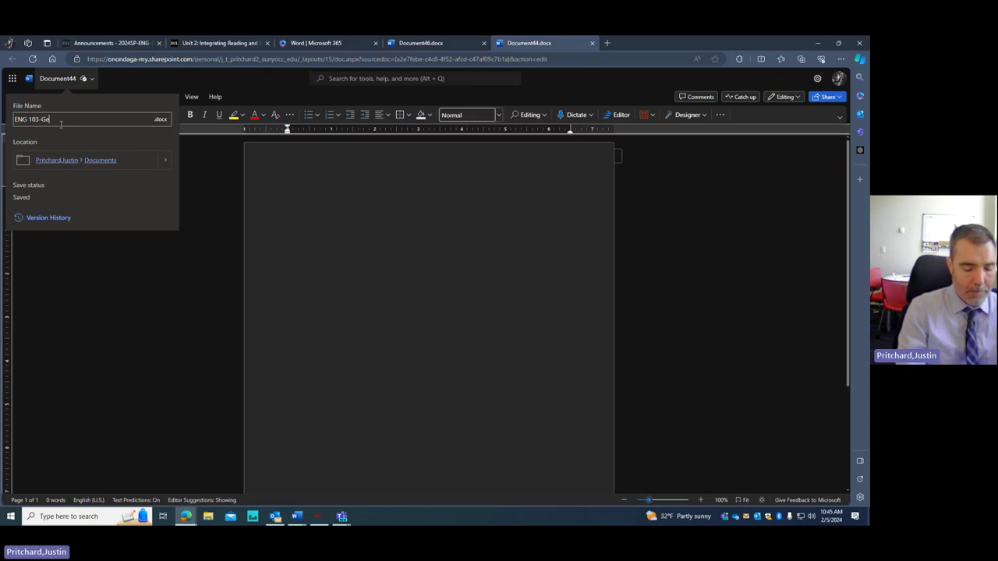
{"action": "type", "text": "ttin"}
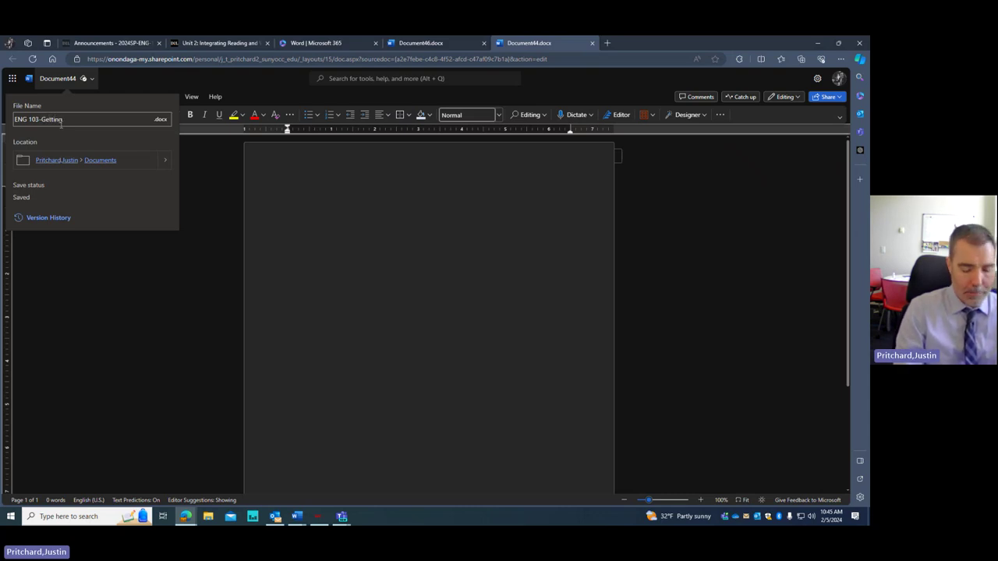
{"action": "type", "text": "g to K"}
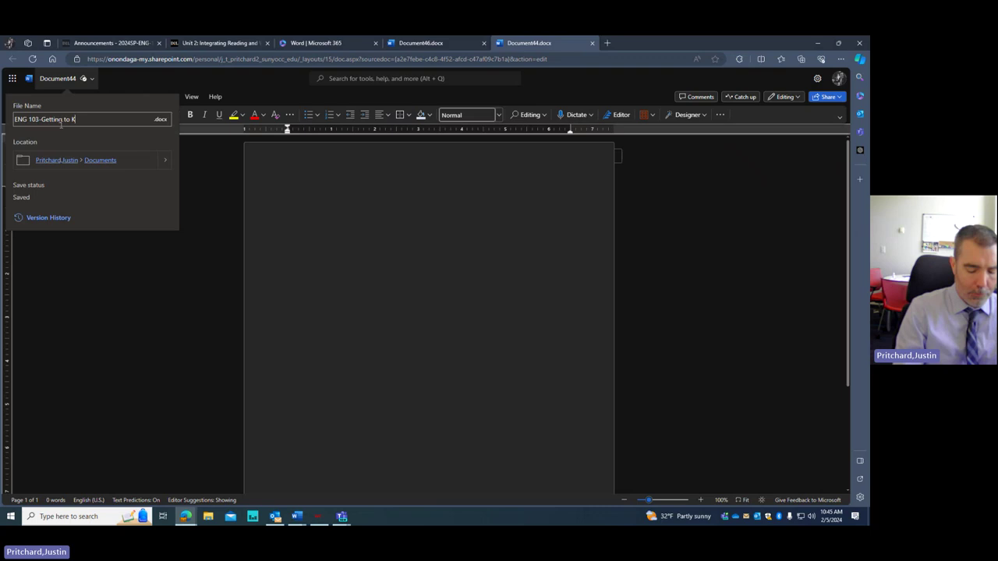
{"action": "type", "text": "now "}
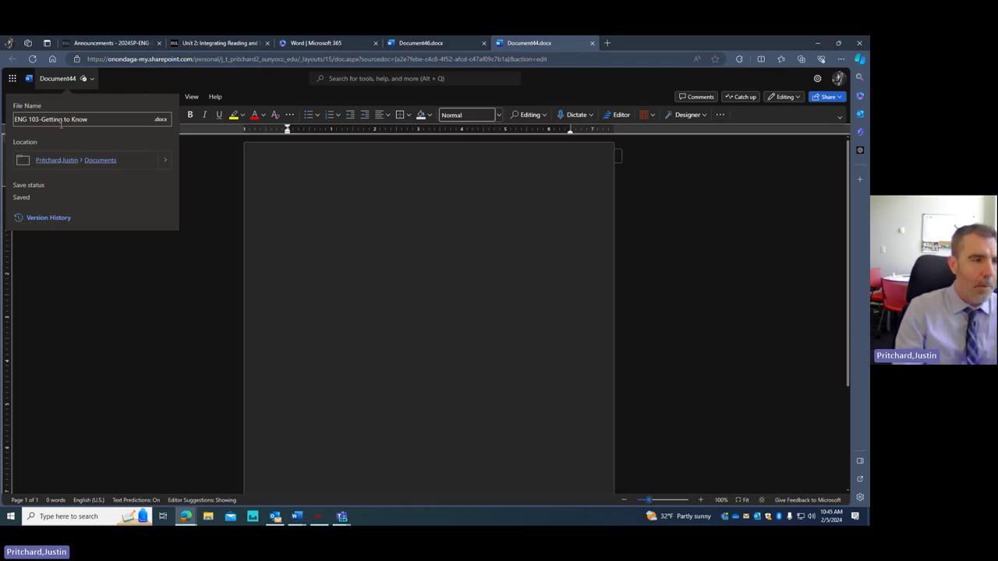
{"action": "type", "text": "You"}
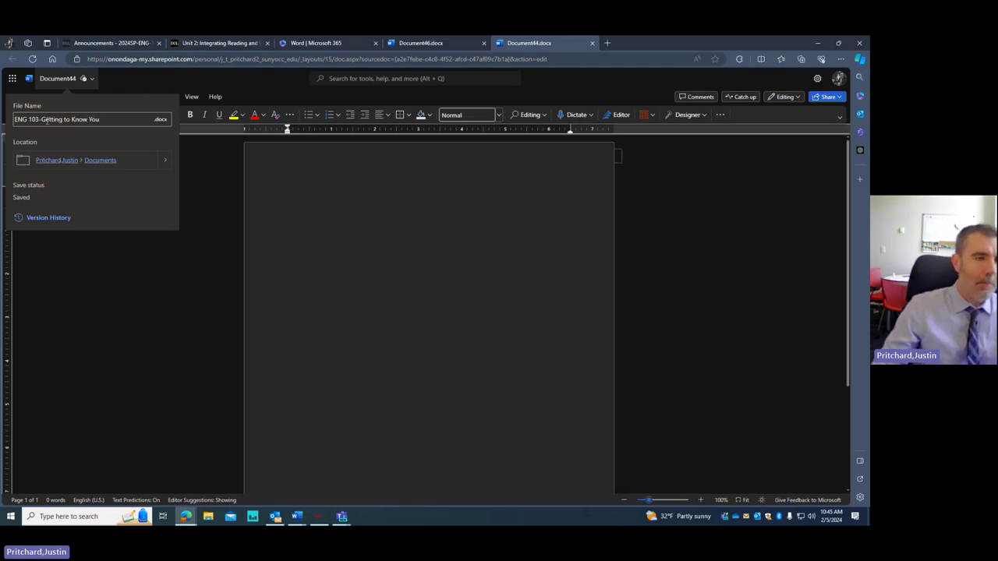
{"action": "left_click", "coordinate": [284, 197]}
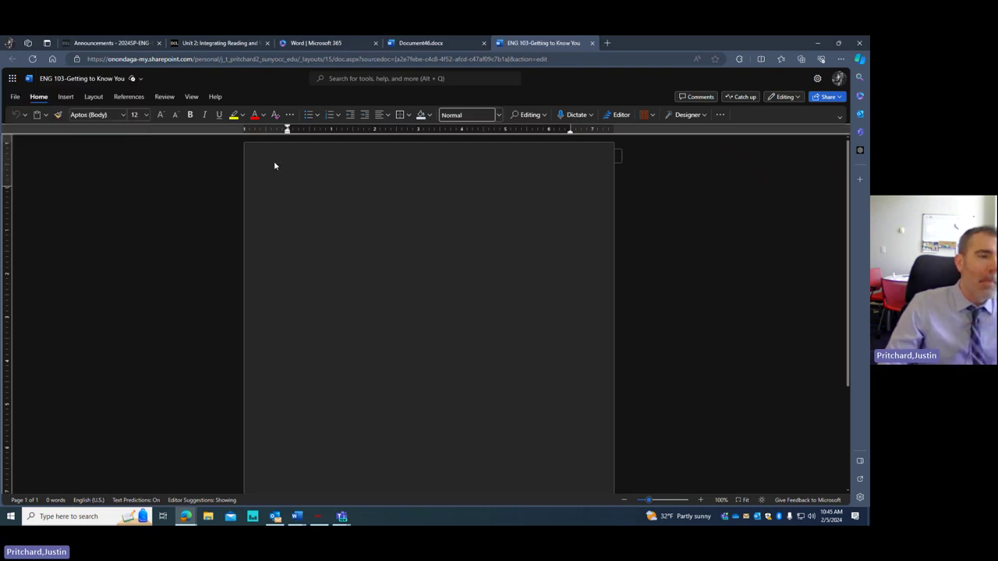
{"action": "left_click", "coordinate": [114, 81]}
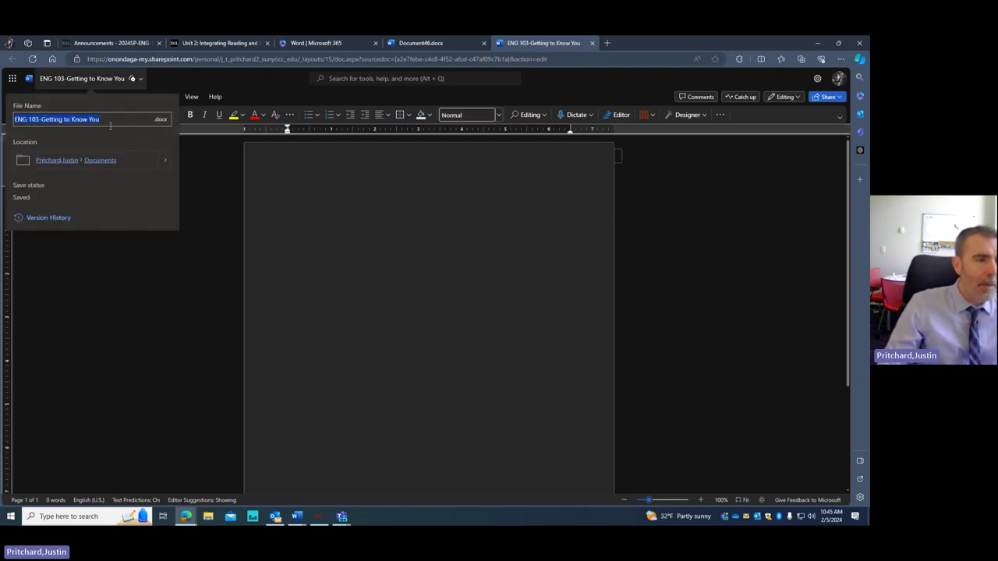
{"action": "left_click", "coordinate": [397, 239]}
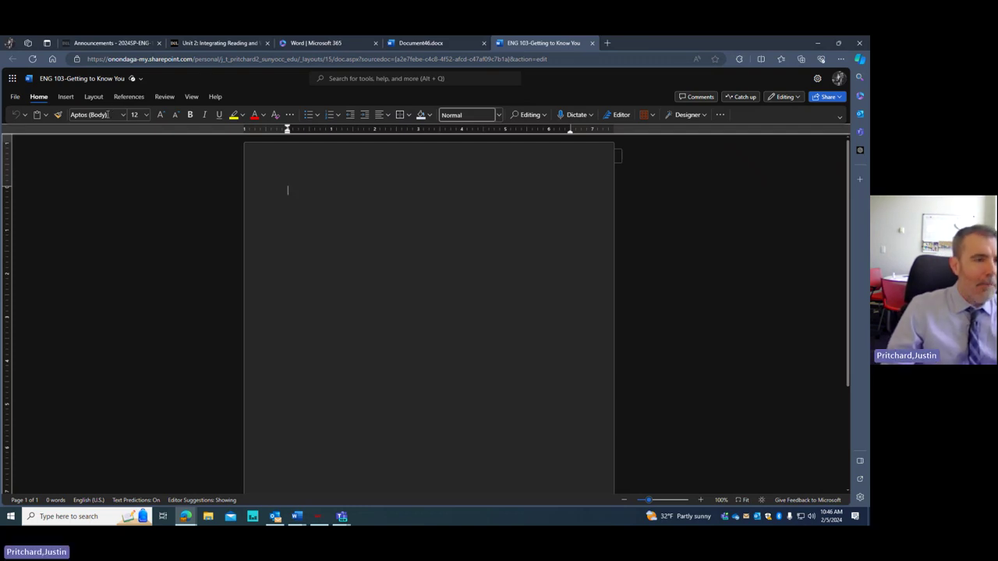
- Switch the font to Times New Roman and type the student's name
{"action": "left_click", "coordinate": [122, 115]}
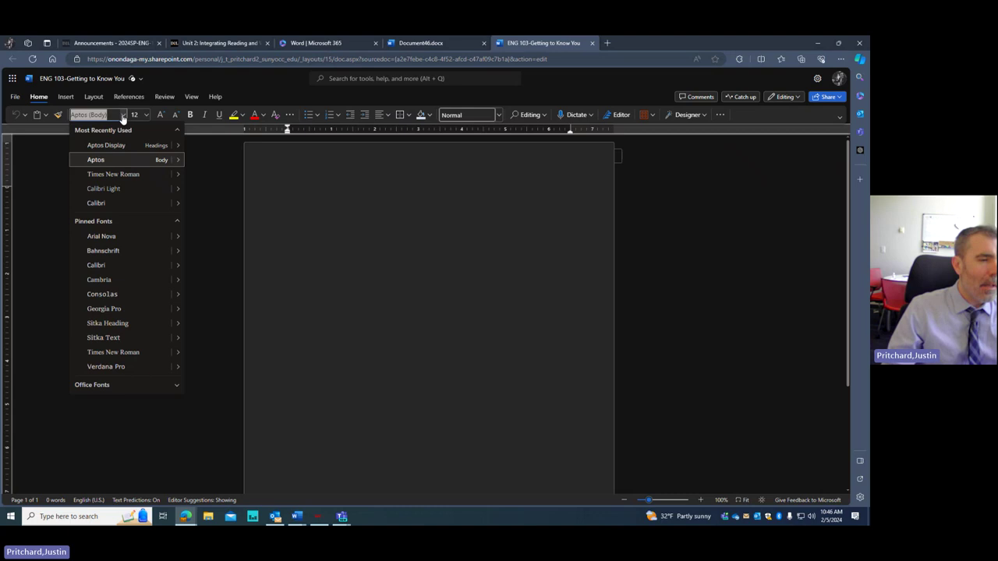
{"action": "left_click", "coordinate": [126, 178]}
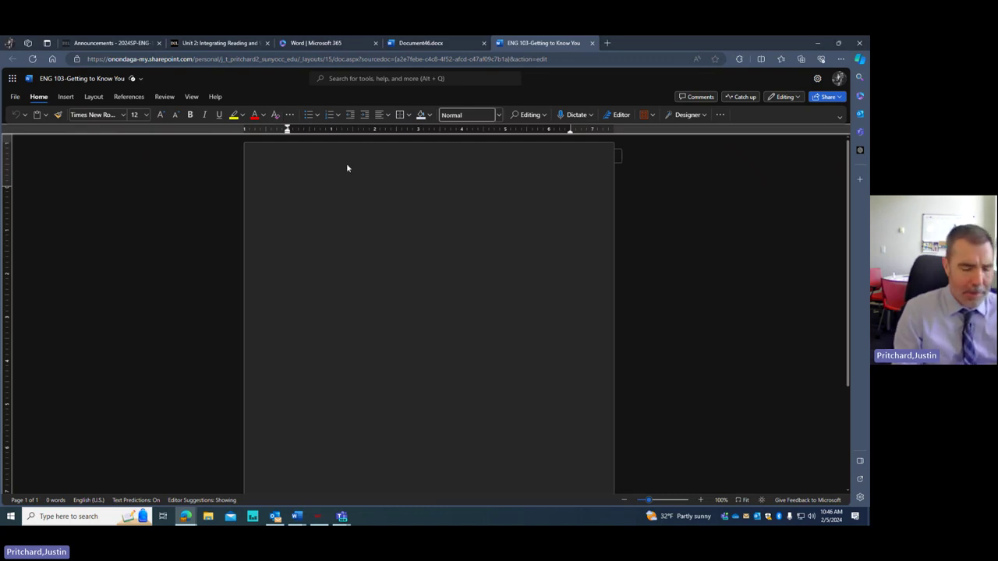
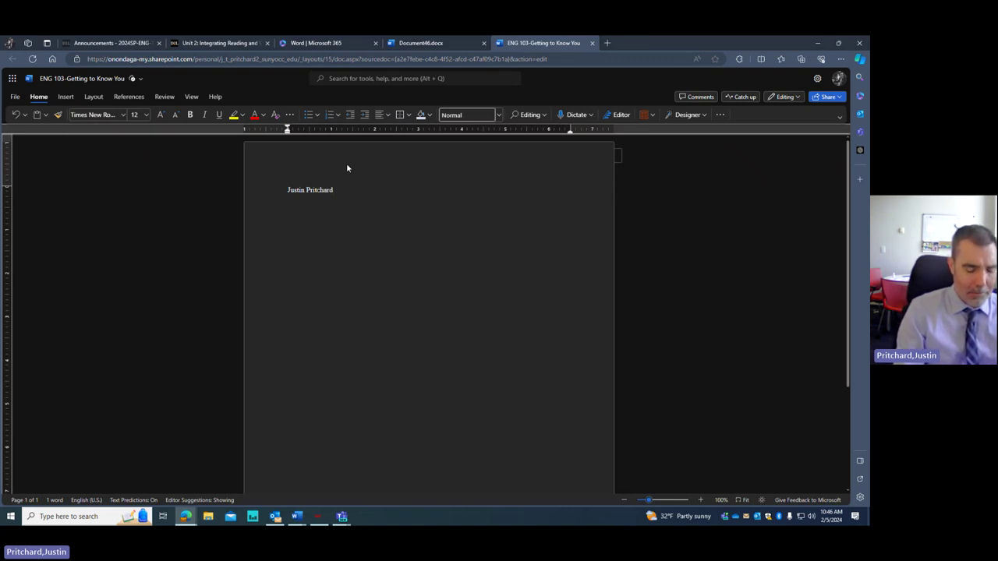
- Add heading lines for the professor's name, ENG 103-320, and February 5, 2024
{"action": "type", "text": "Pro"}
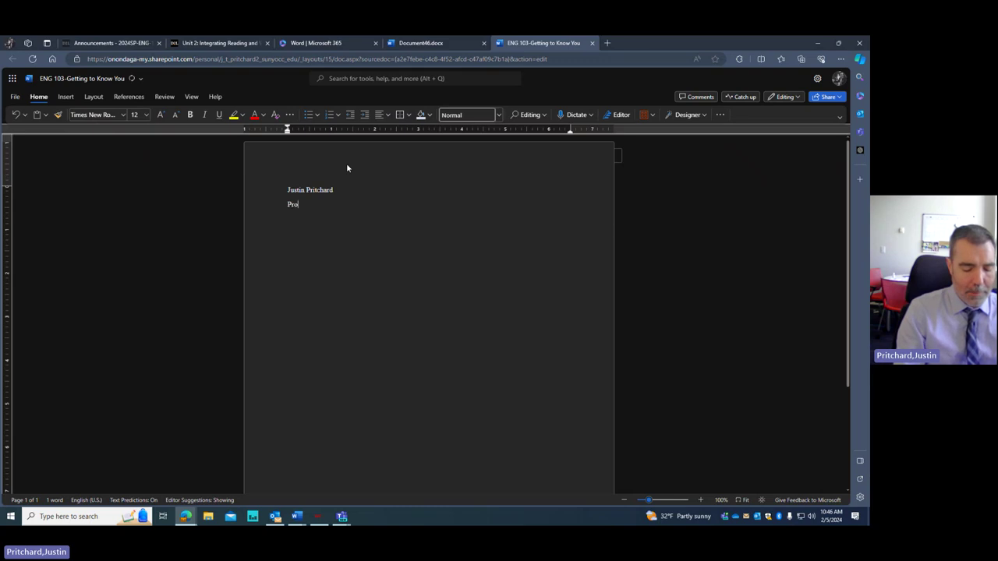
{"action": "type", "text": "fes"}
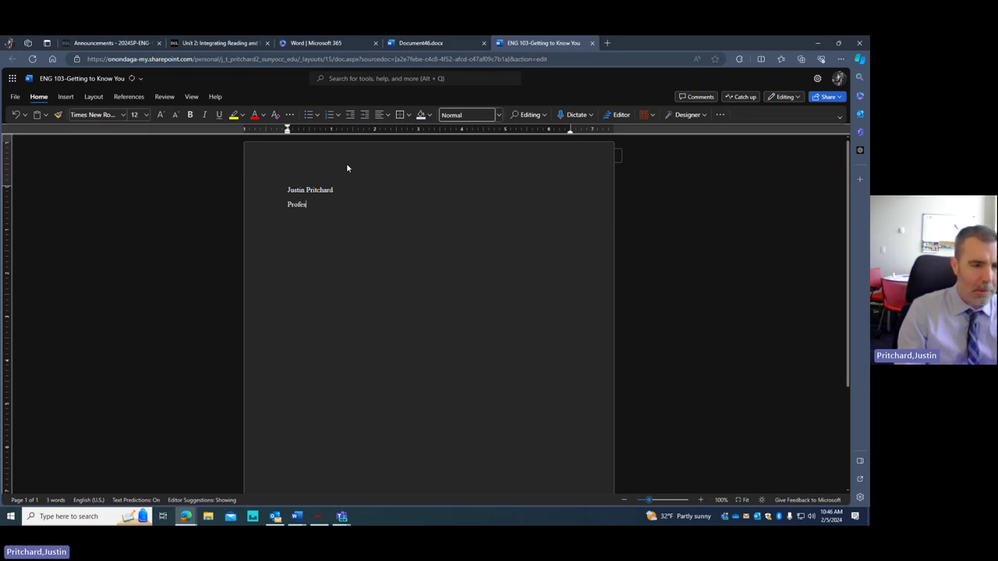
{"action": "type", "text": "sor Pritchar"}
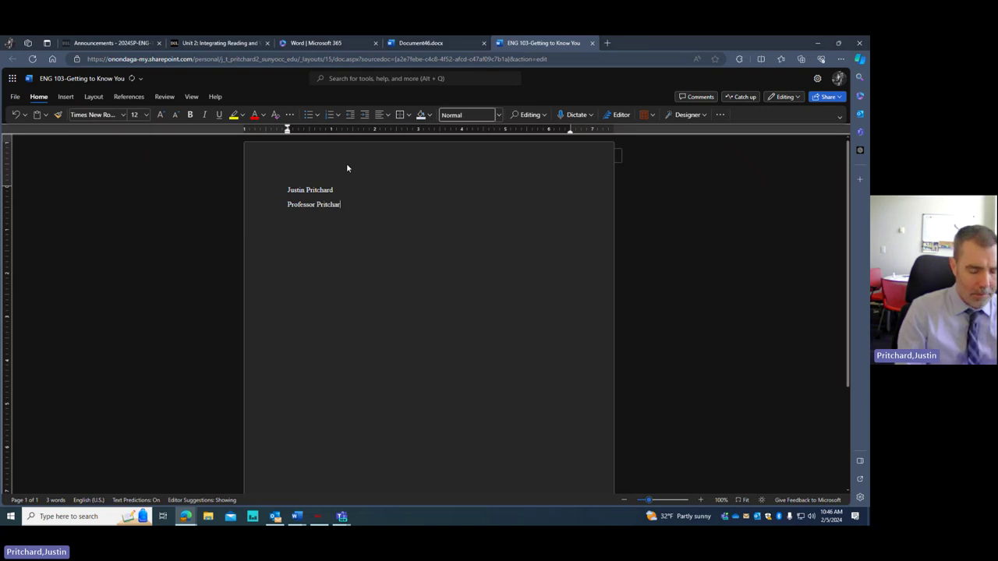
{"action": "type", "text": "d"}
{"action": "key", "text": "Return"}
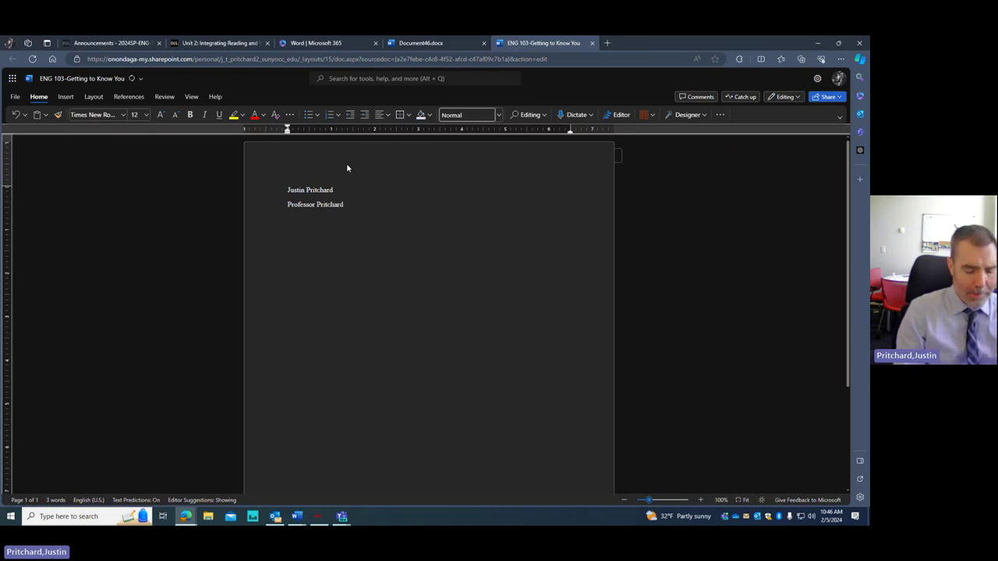
{"action": "type", "text": "ENG 103"}
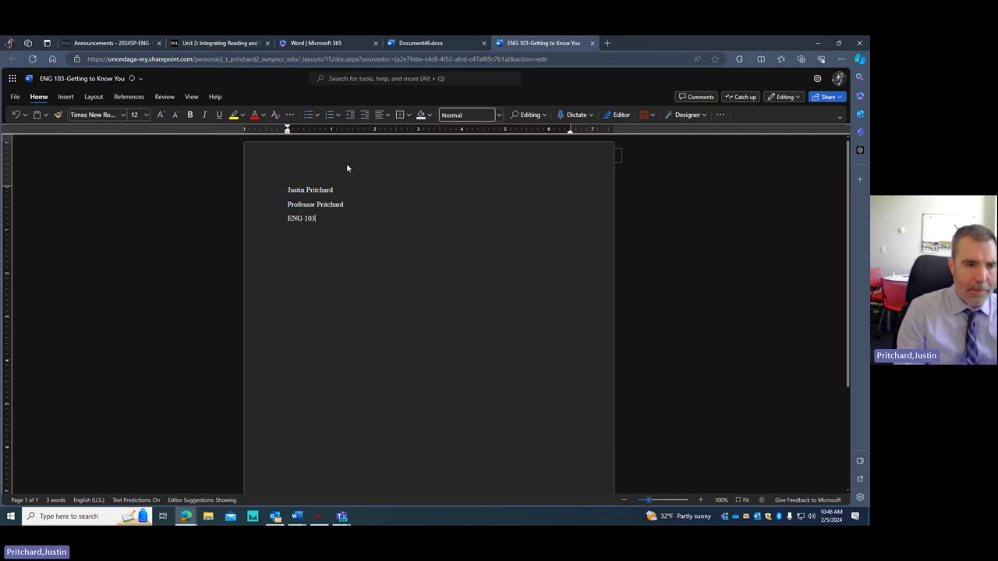
{"action": "type", "text": "-3"}
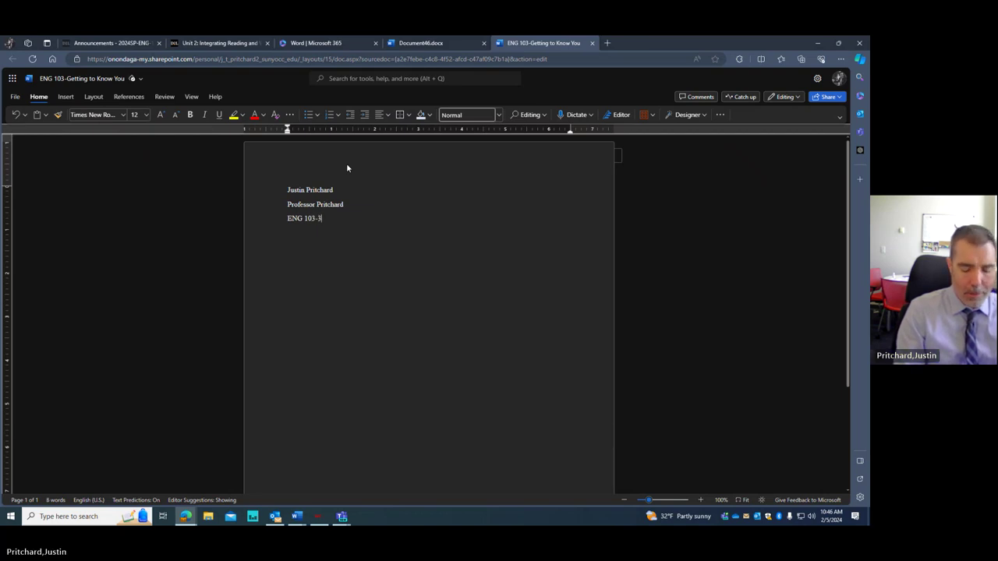
{"action": "type", "text": "20"}
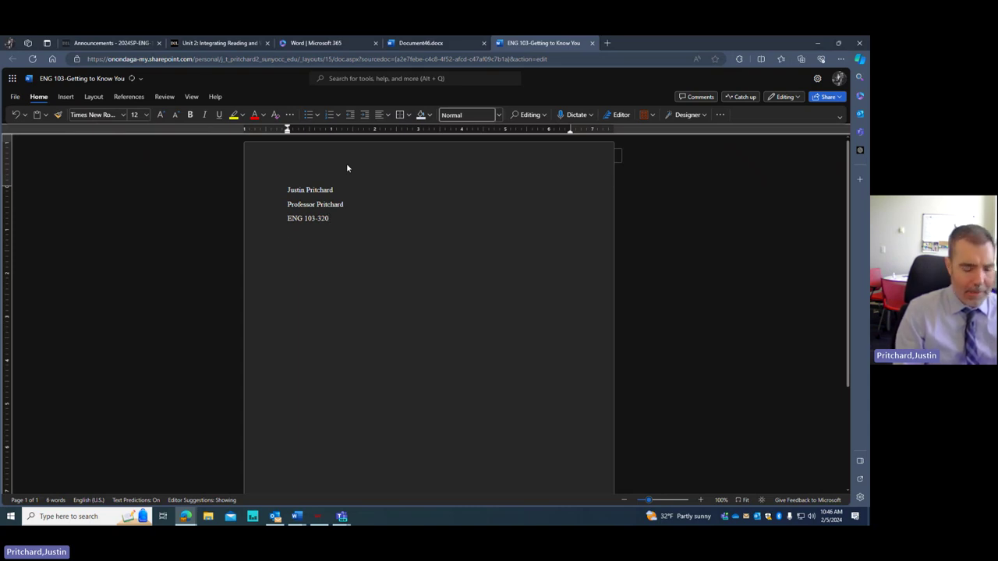
{"action": "key", "text": "Return"}
{"action": "type", "text": "Feb"}
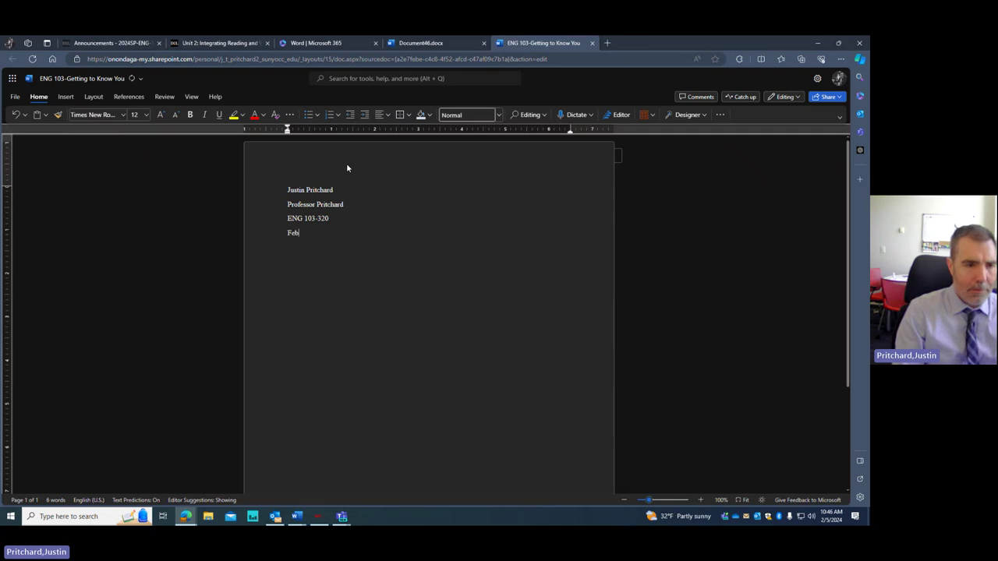
{"action": "type", "text": "ra"}
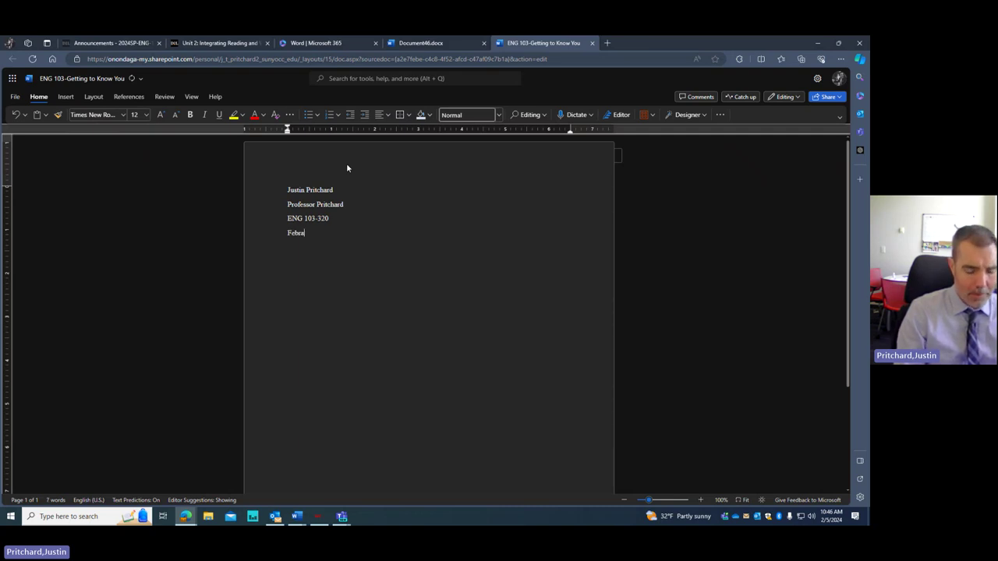
{"action": "type", "text": "r"}
{"action": "key", "text": "BackSpace"}
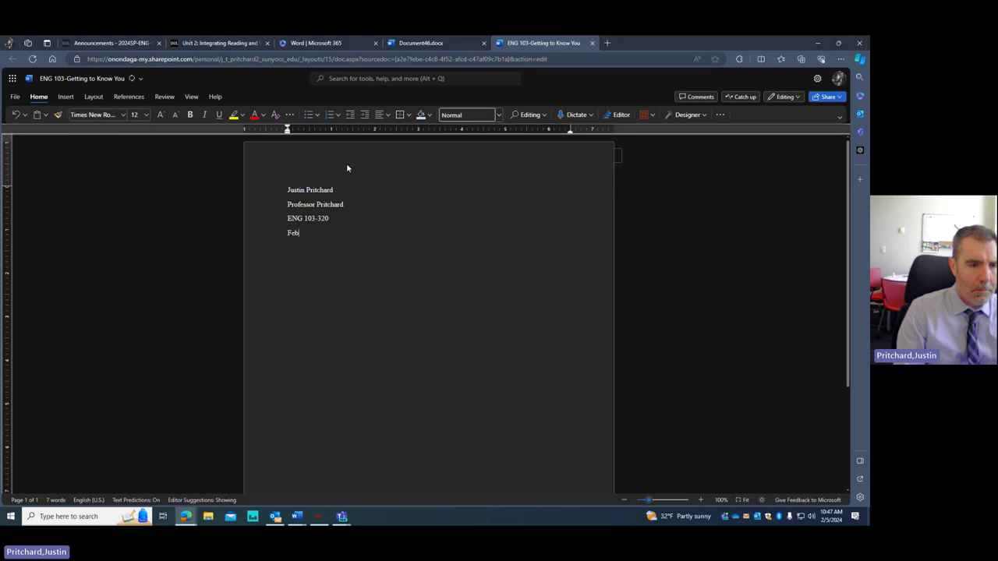
{"action": "type", "text": "ruar"}
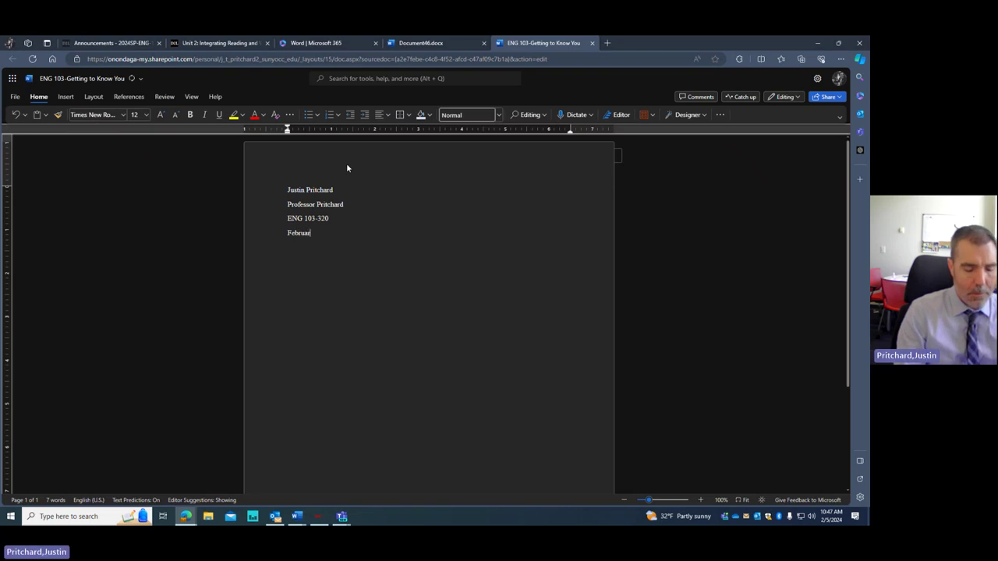
{"action": "type", "text": "y 5, 202"}
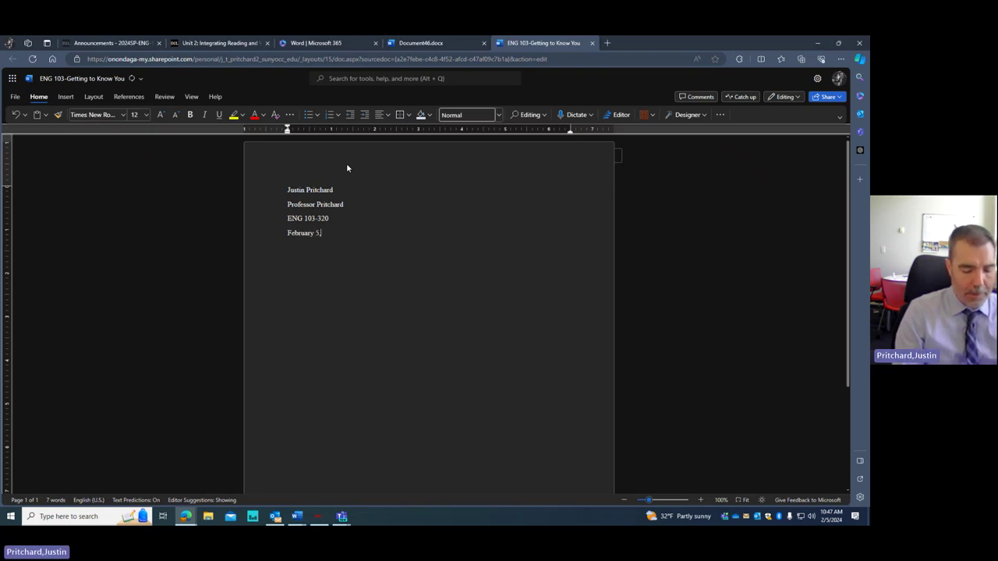
{"action": "type", "text": "3"}
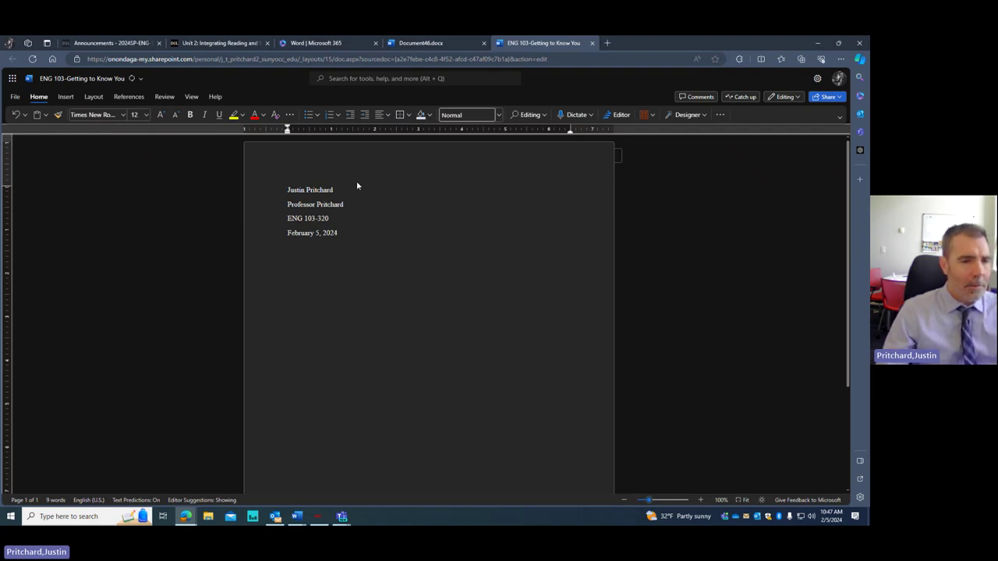
- Centre a new line and type 'Title' on it
{"action": "left_click", "coordinate": [380, 117]}
{"action": "left_click", "coordinate": [401, 148]}
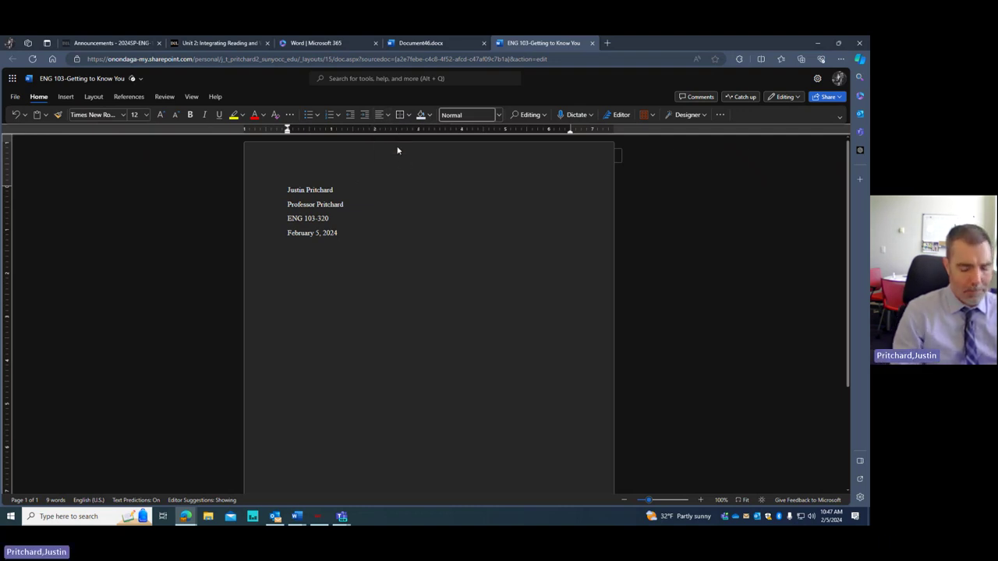
{"action": "type", "text": "Te"}
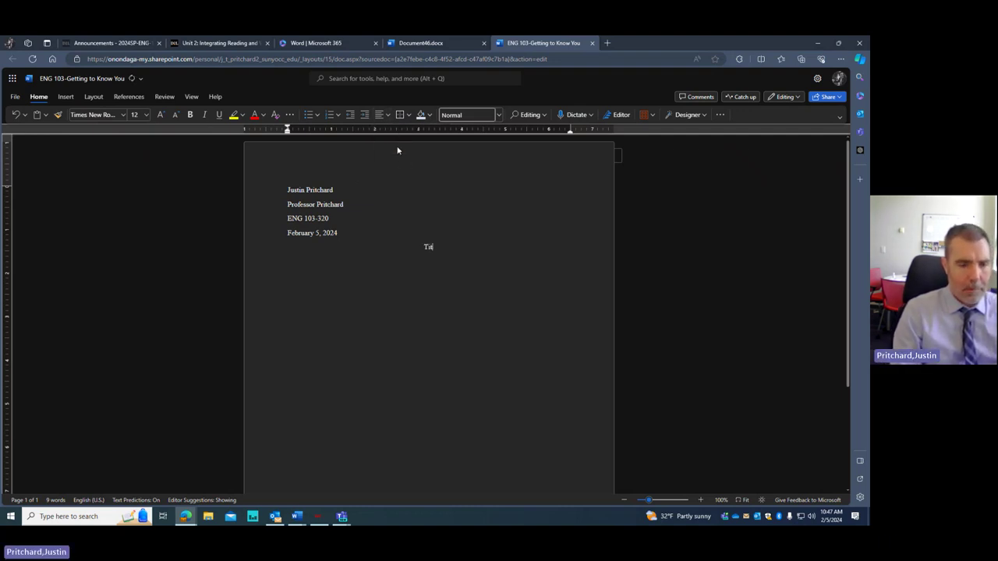
{"action": "type", "text": "tle"}
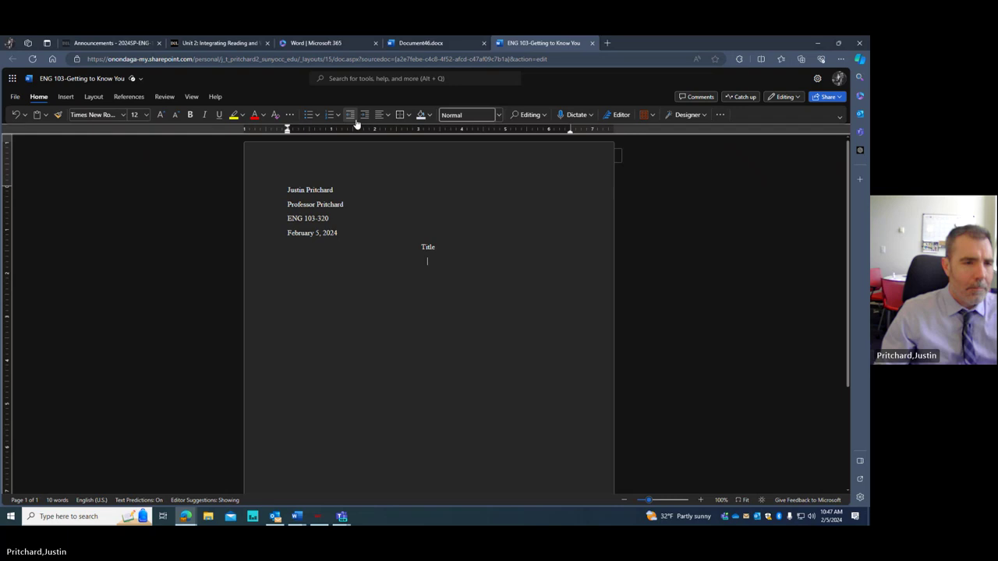
- Left-align the next line and type an indented 'Start assignment here...'
{"action": "left_click", "coordinate": [380, 115]}
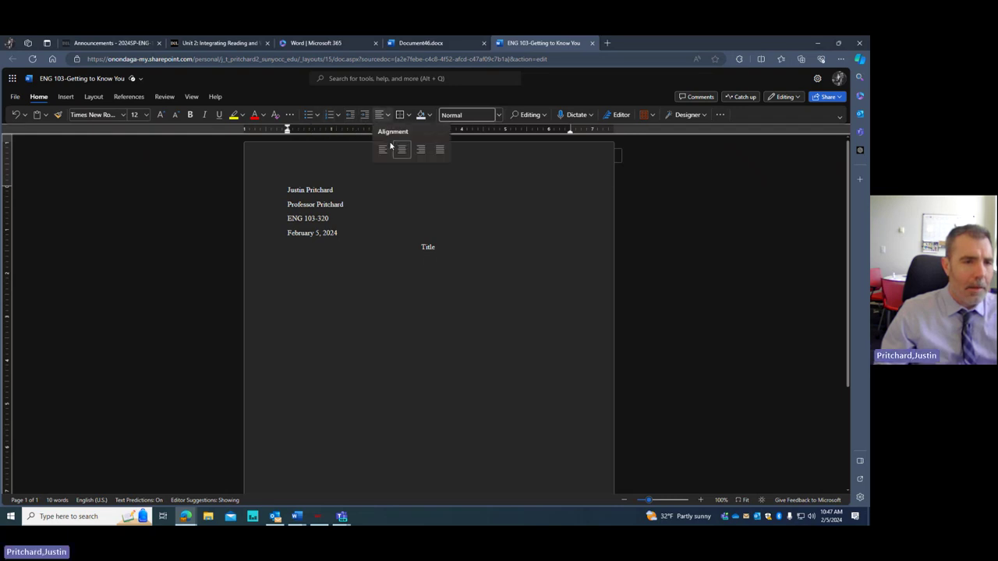
{"action": "left_click", "coordinate": [383, 149]}
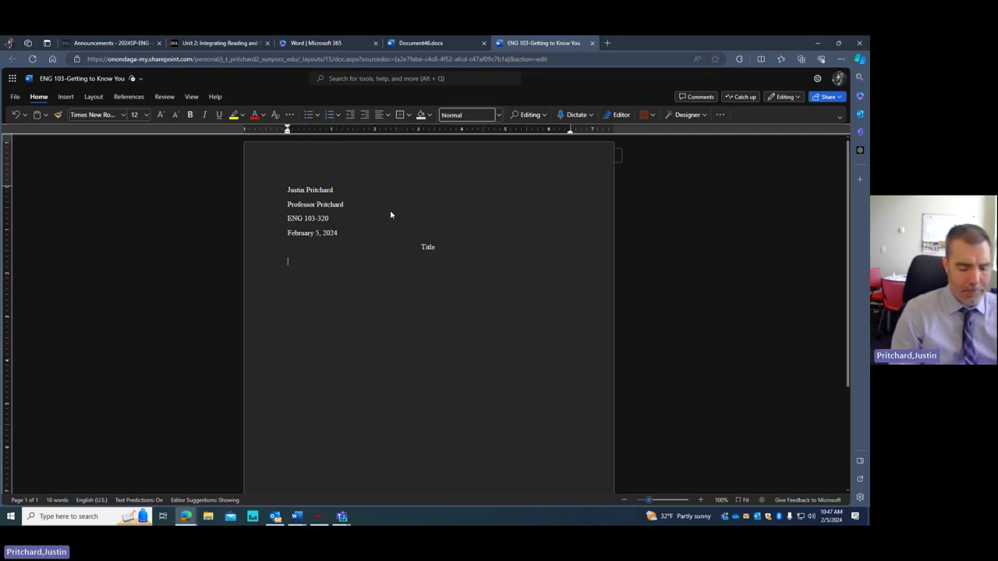
{"action": "type", "text": "S"}
{"action": "key", "text": "BackSpace"}
{"action": "key", "text": "BackSpace"}
{"action": "key", "text": "BackSpace"}
{"action": "key", "text": "BackSpace"}
{"action": "key", "text": "Tab"}
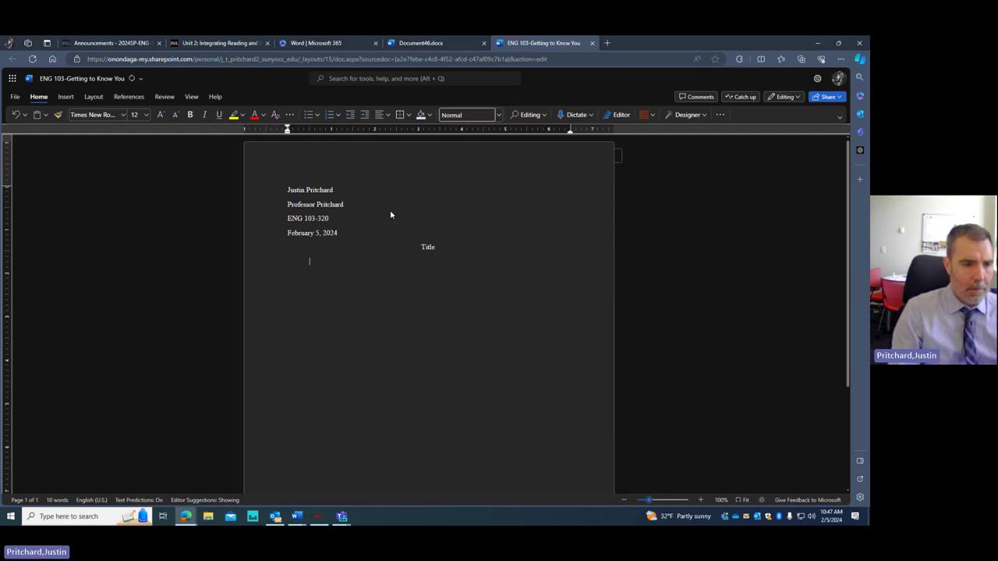
{"action": "type", "text": "Start"}
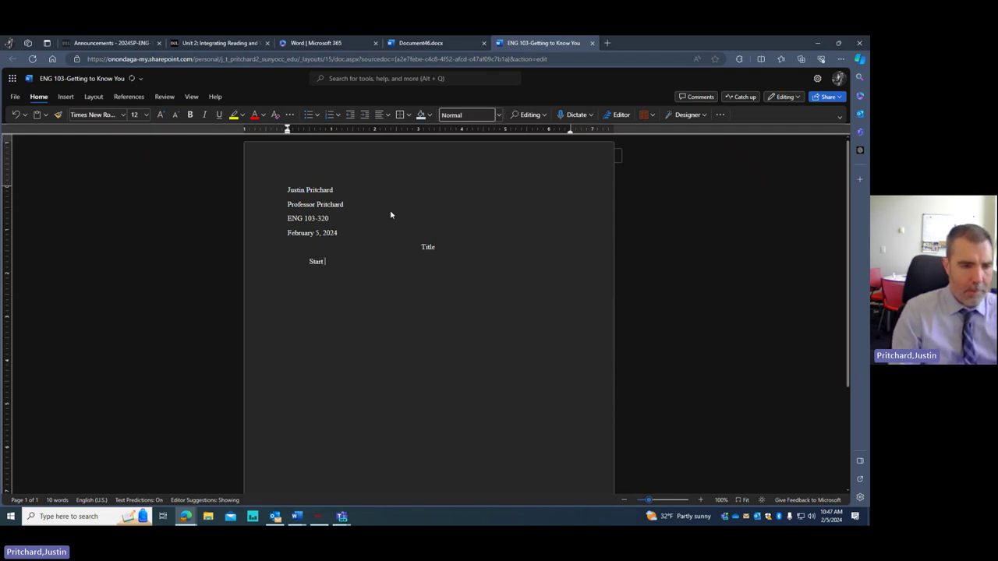
{"action": "type", "text": " assignment"}
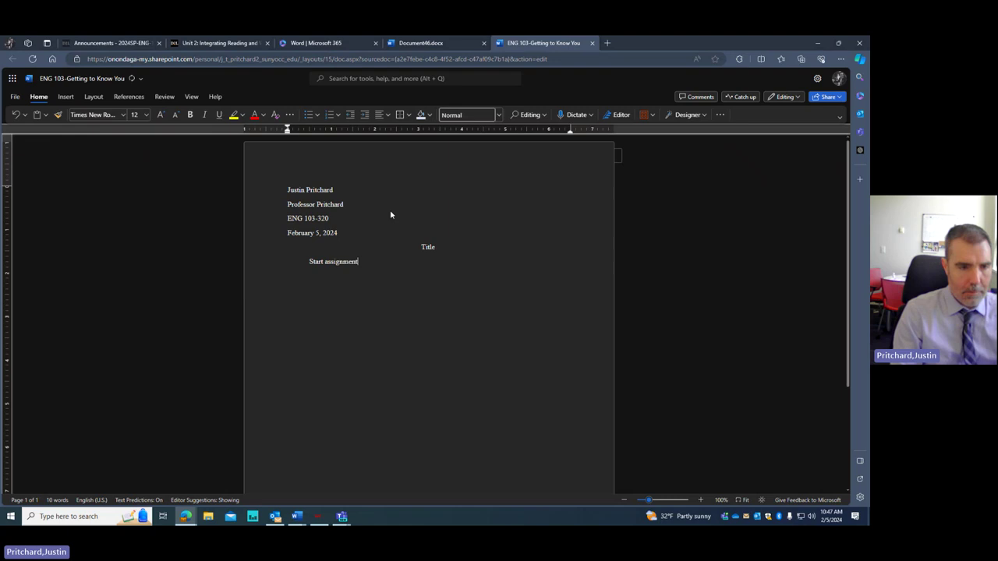
{"action": "type", "text": "here..."}
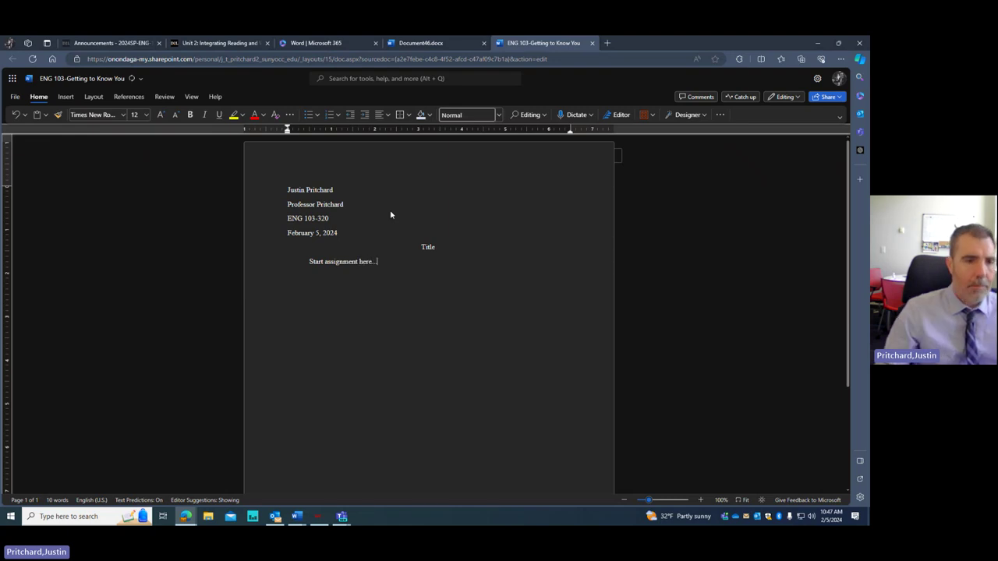
- Select the heading lines and the word Title to review them
{"action": "scroll", "coordinate": [460, 291], "scroll_direction": "up", "scroll_amount": 2}
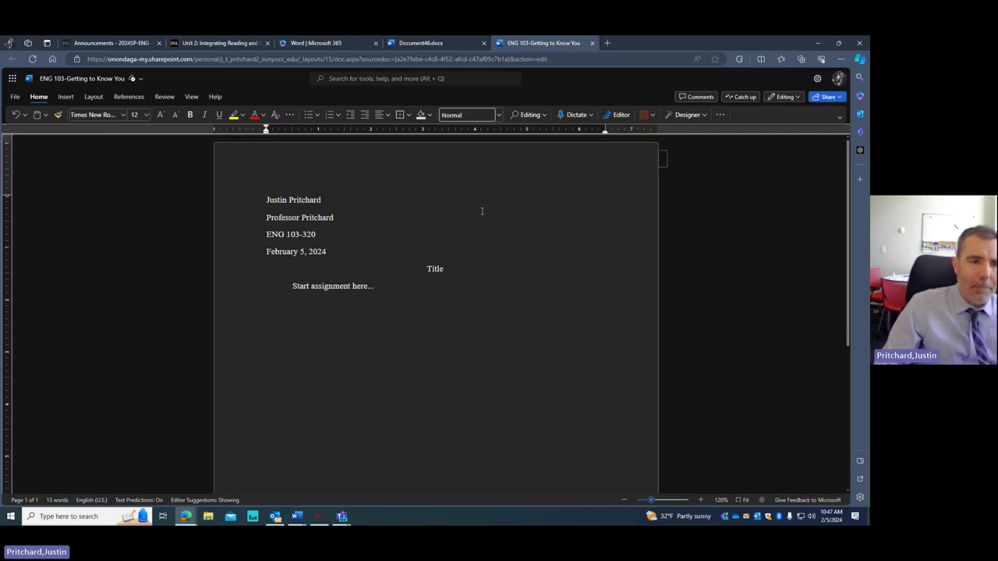
{"action": "left_click_drag", "start_coordinate": [281, 200], "coordinate": [321, 200]}
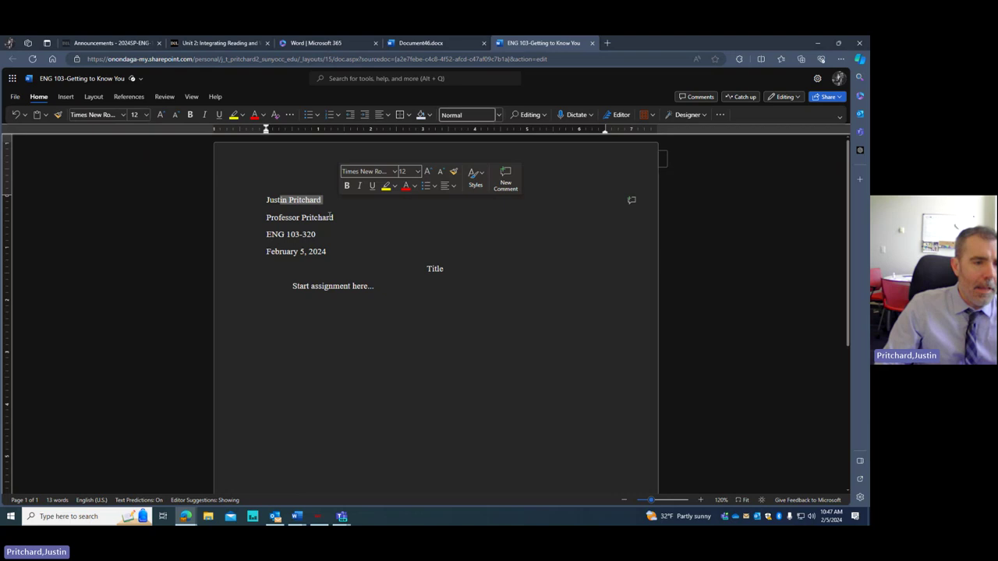
{"action": "triple_click", "coordinate": [289, 219]}
{"action": "mouse_move", "coordinate": [263, 233]}
{"action": "left_mouse_down"}
{"action": "mouse_move", "coordinate": [311, 236]}
{"action": "mouse_move", "coordinate": [262, 252]}
{"action": "left_mouse_up"}
{"action": "double_click", "coordinate": [444, 269]}
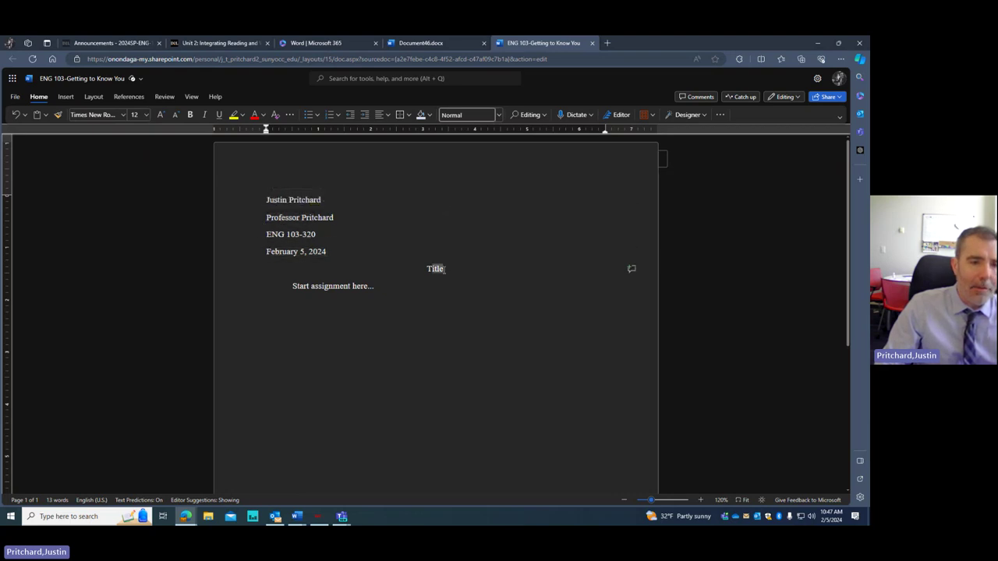
{"action": "left_click", "coordinate": [372, 286]}
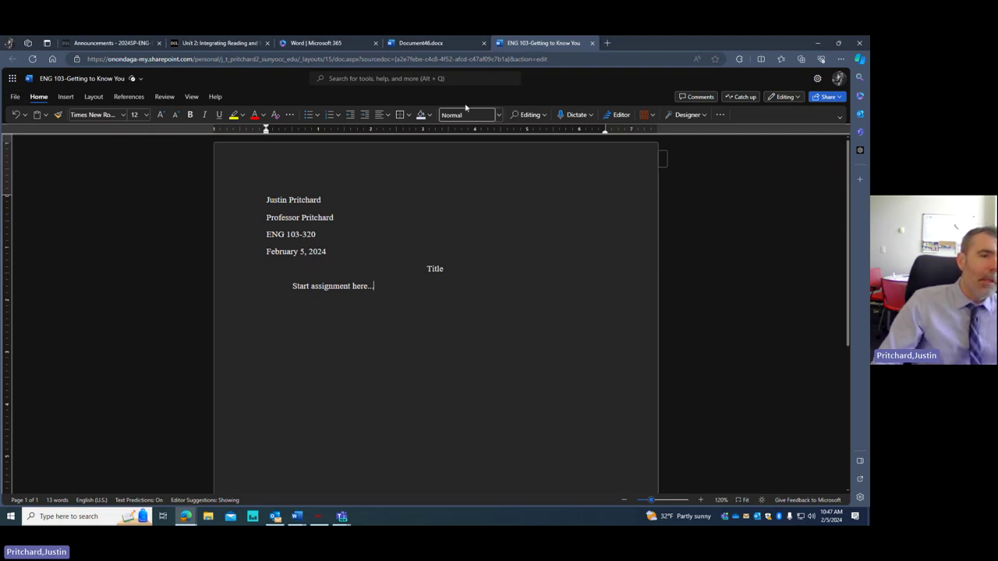
- Download a copy of the document using File > Save as > Download a Copy
{"action": "left_click", "coordinate": [15, 97]}
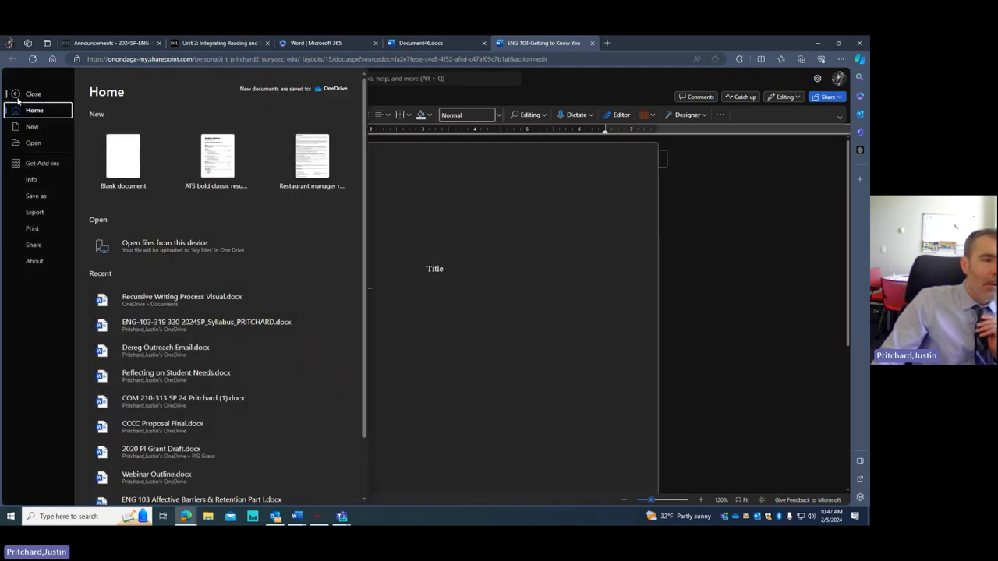
{"action": "left_click", "coordinate": [38, 197]}
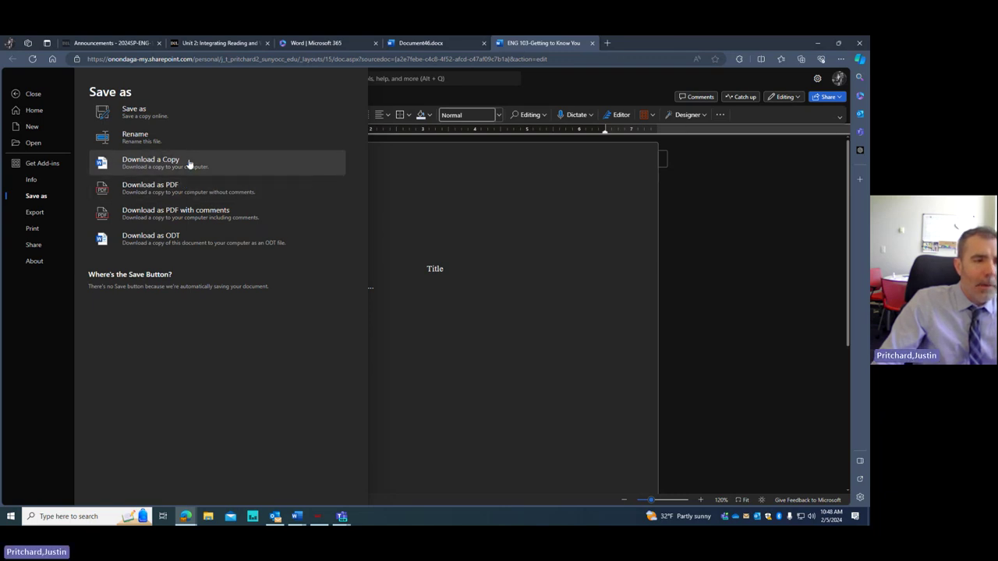
{"action": "left_click", "coordinate": [477, 221]}
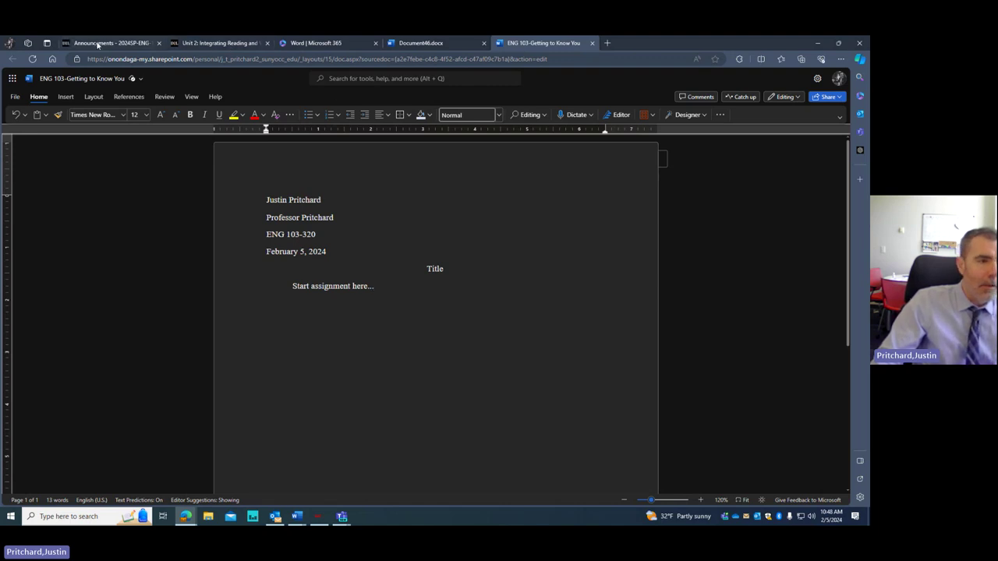
- On the ENG-103-320W course page, switch to 'View as ONO - Student' and scroll to the unit tiles
{"action": "left_click", "coordinate": [199, 44]}
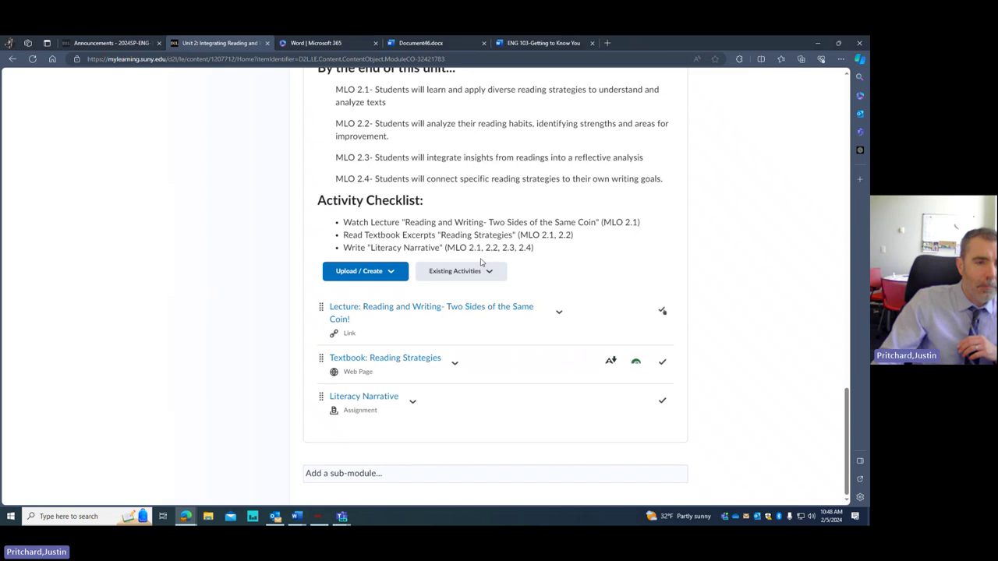
{"action": "scroll", "coordinate": [479, 263], "scroll_direction": "down", "scroll_amount": 5}
{"action": "scroll", "coordinate": [481, 254], "scroll_direction": "down", "scroll_amount": 5}
{"action": "scroll", "coordinate": [604, 261], "scroll_direction": "up", "scroll_amount": 12}
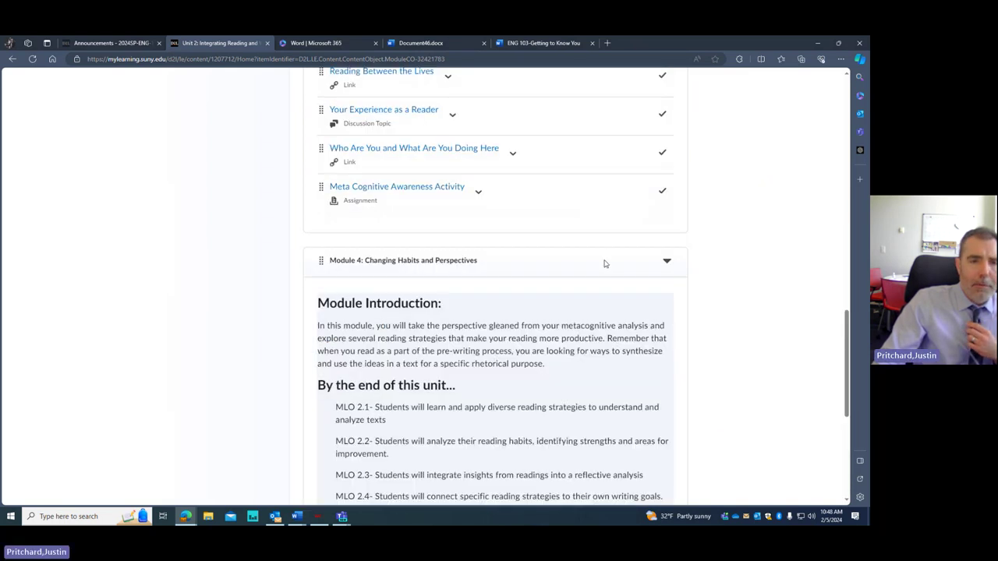
{"action": "scroll", "coordinate": [671, 133], "scroll_direction": "up", "scroll_amount": 3}
{"action": "left_click", "coordinate": [630, 95]}
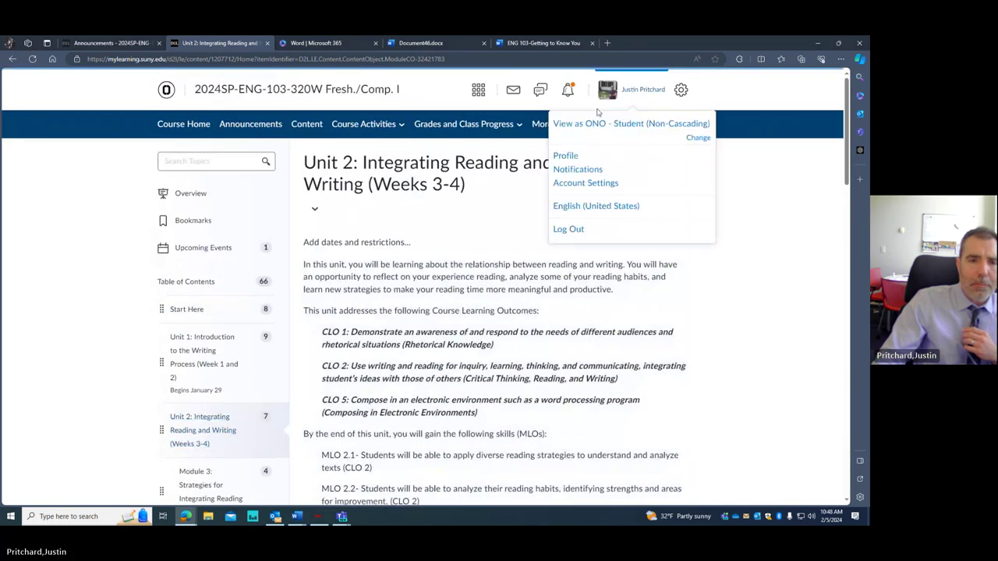
{"action": "left_click", "coordinate": [614, 125]}
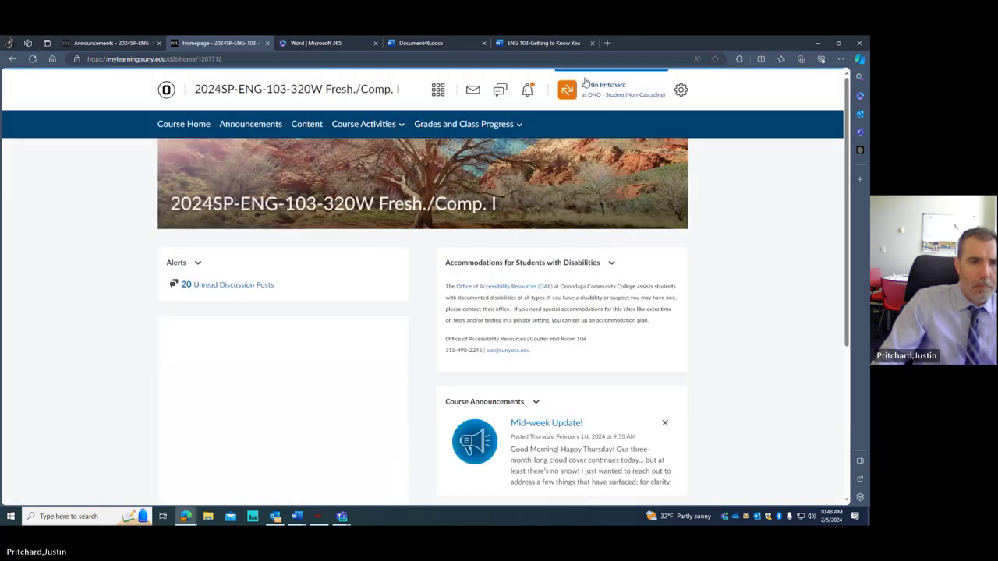
{"action": "scroll", "coordinate": [405, 291], "scroll_direction": "down", "scroll_amount": 5}
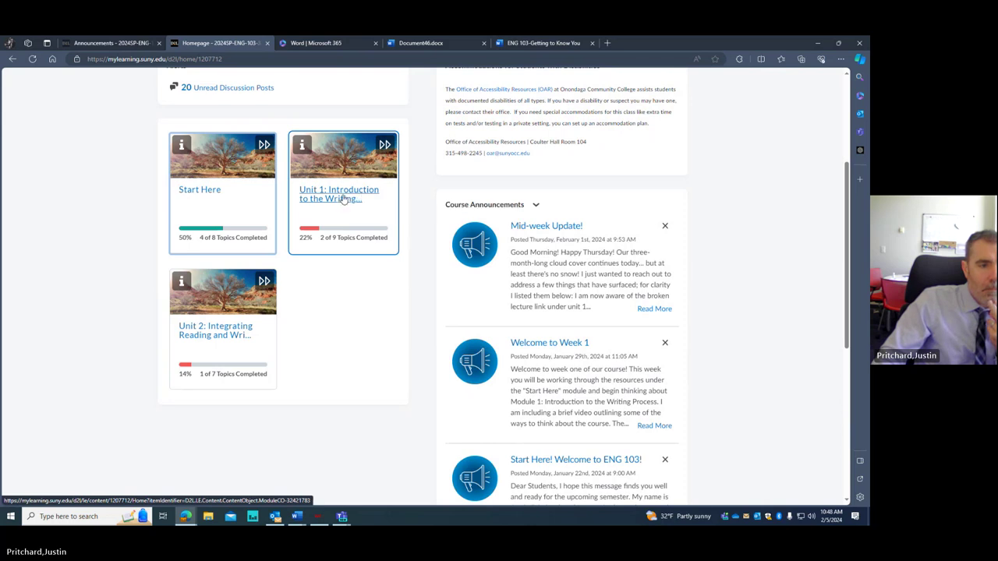
- Open Unit 1, go to the Getting to Know You assignment in Module 2, and start an upload
{"action": "left_click", "coordinate": [344, 200]}
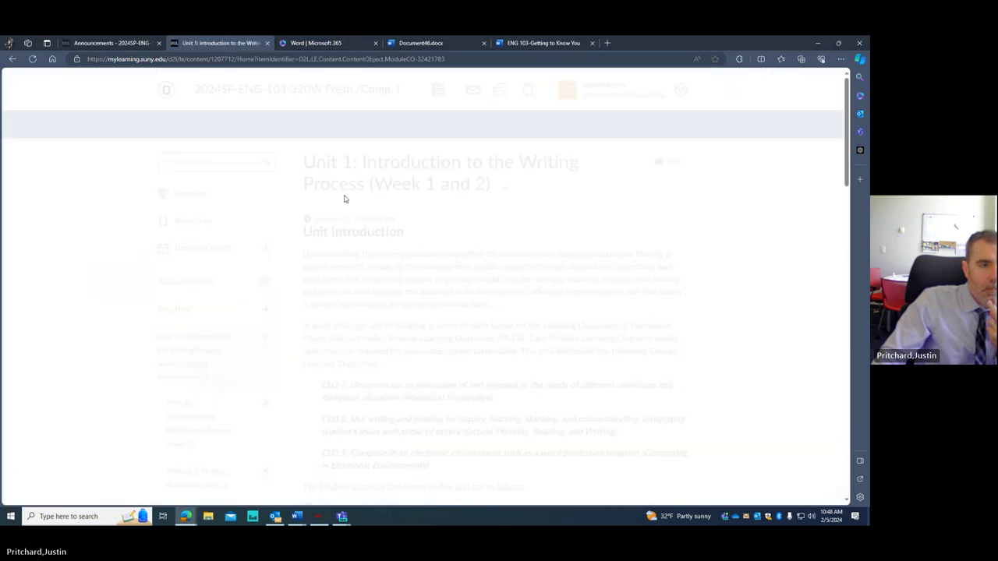
{"action": "scroll", "coordinate": [356, 265], "scroll_direction": "down", "scroll_amount": 15}
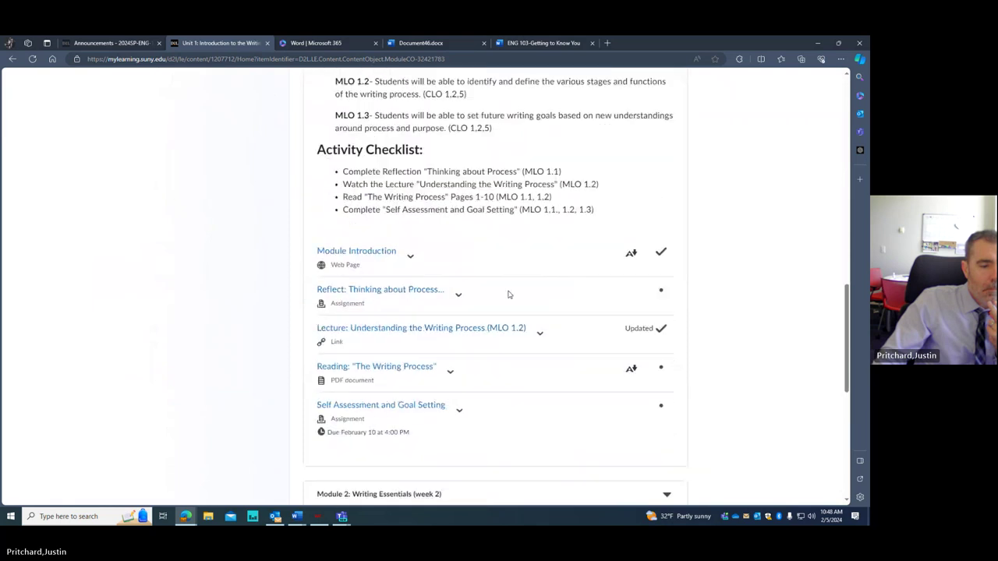
{"action": "scroll", "coordinate": [508, 293], "scroll_direction": "down", "scroll_amount": 1}
{"action": "scroll", "coordinate": [421, 275], "scroll_direction": "down", "scroll_amount": 4}
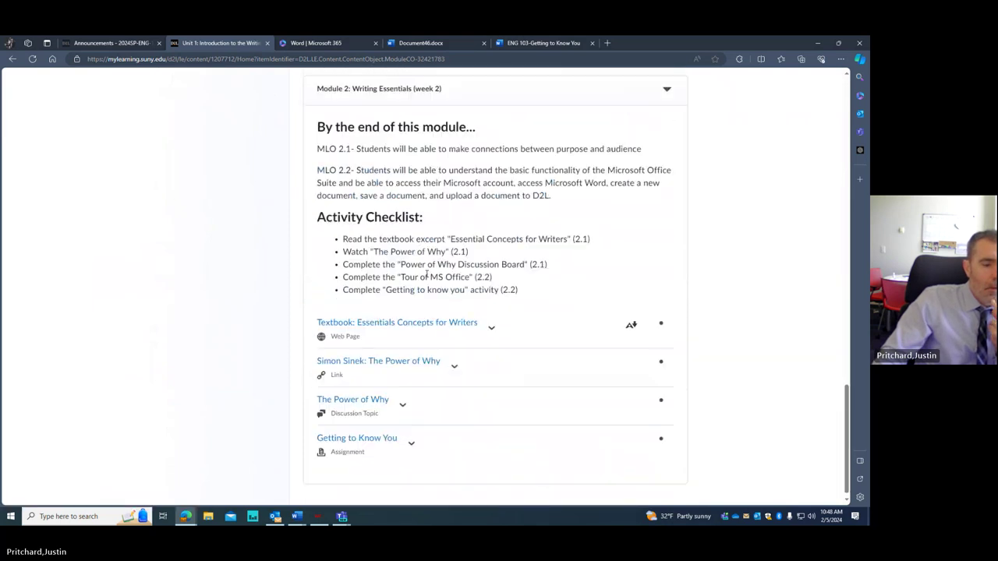
{"action": "scroll", "coordinate": [427, 279], "scroll_direction": "down", "scroll_amount": 1}
{"action": "scroll", "coordinate": [430, 283], "scroll_direction": "up", "scroll_amount": 2}
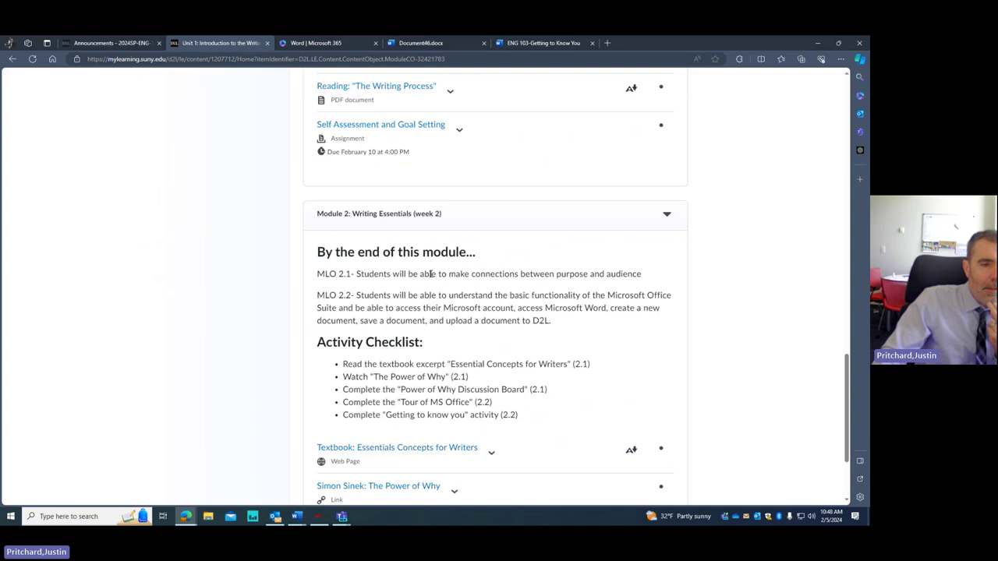
{"action": "scroll", "coordinate": [421, 292], "scroll_direction": "down", "scroll_amount": 2}
{"action": "scroll", "coordinate": [402, 316], "scroll_direction": "up", "scroll_amount": 1}
{"action": "scroll", "coordinate": [371, 351], "scroll_direction": "down", "scroll_amount": 1}
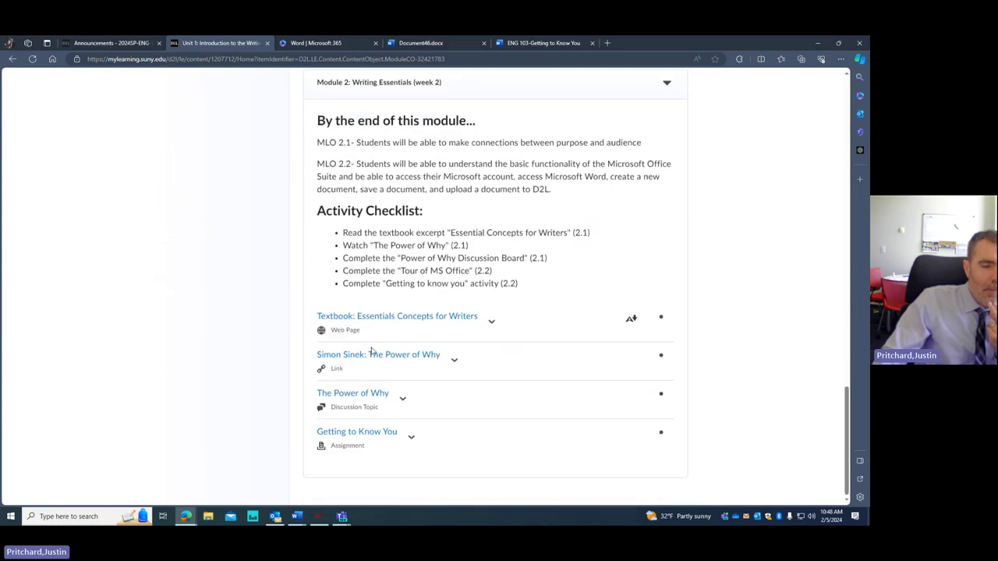
{"action": "left_click", "coordinate": [361, 438]}
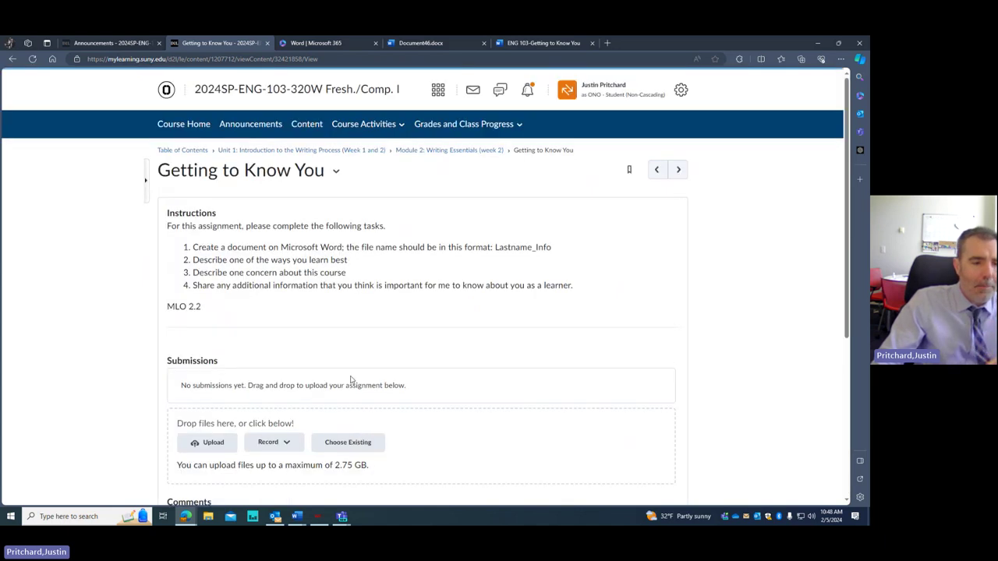
{"action": "scroll", "coordinate": [252, 364], "scroll_direction": "down", "scroll_amount": 2}
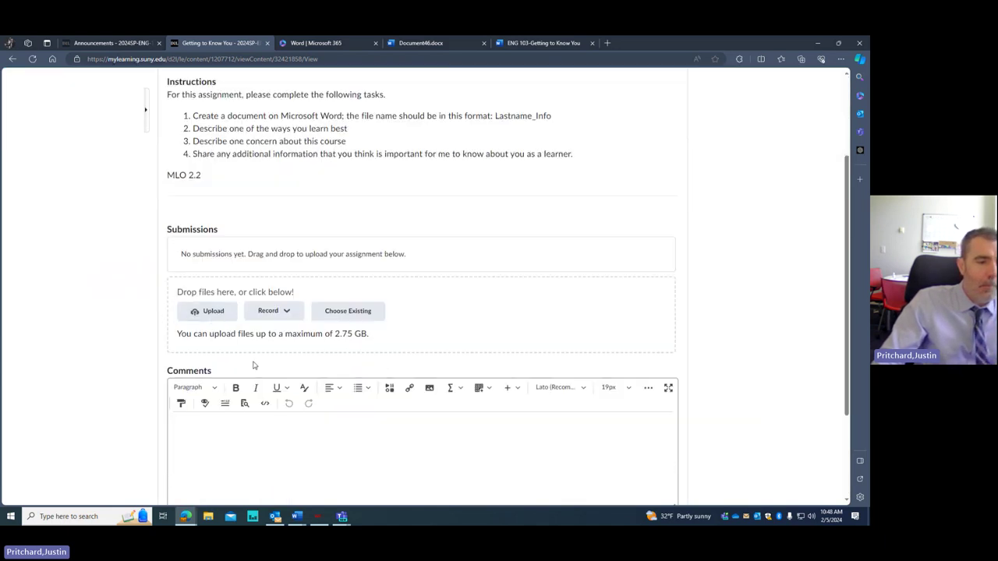
{"action": "left_click", "coordinate": [218, 316]}
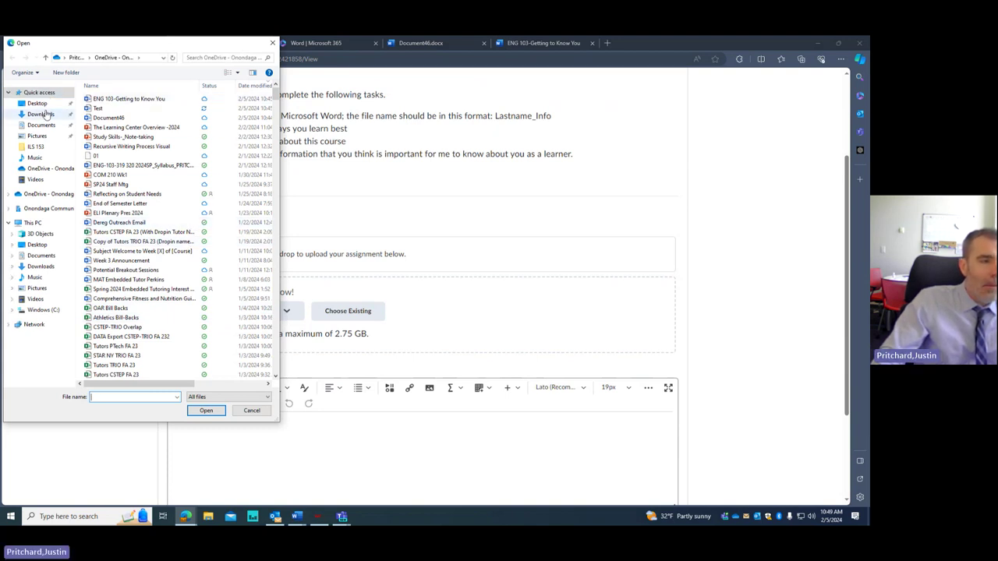
- Look through Downloads, Quick access and Desktop in the file picker, then close it without choosing a file
{"action": "left_click", "coordinate": [43, 114]}
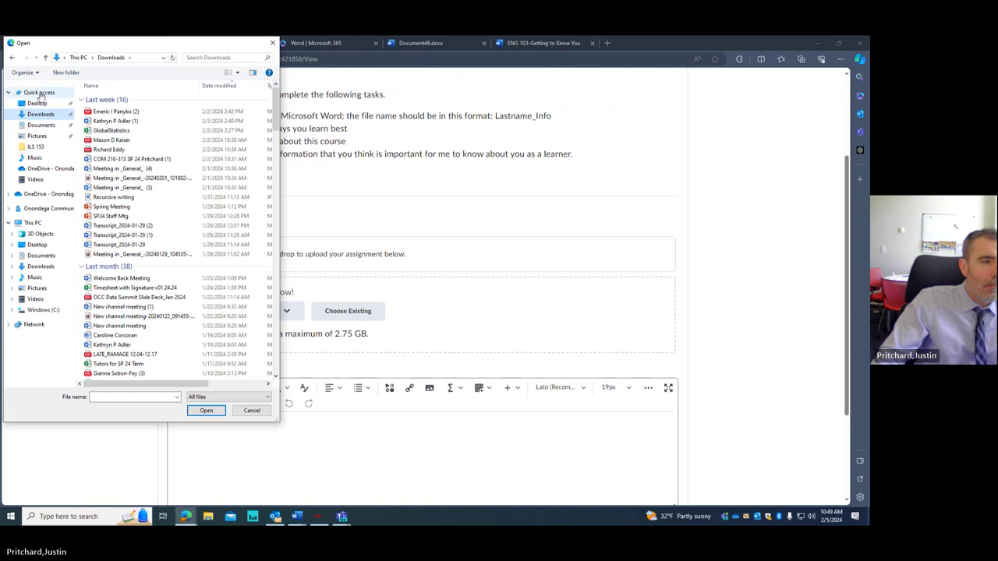
{"action": "left_click", "coordinate": [39, 93]}
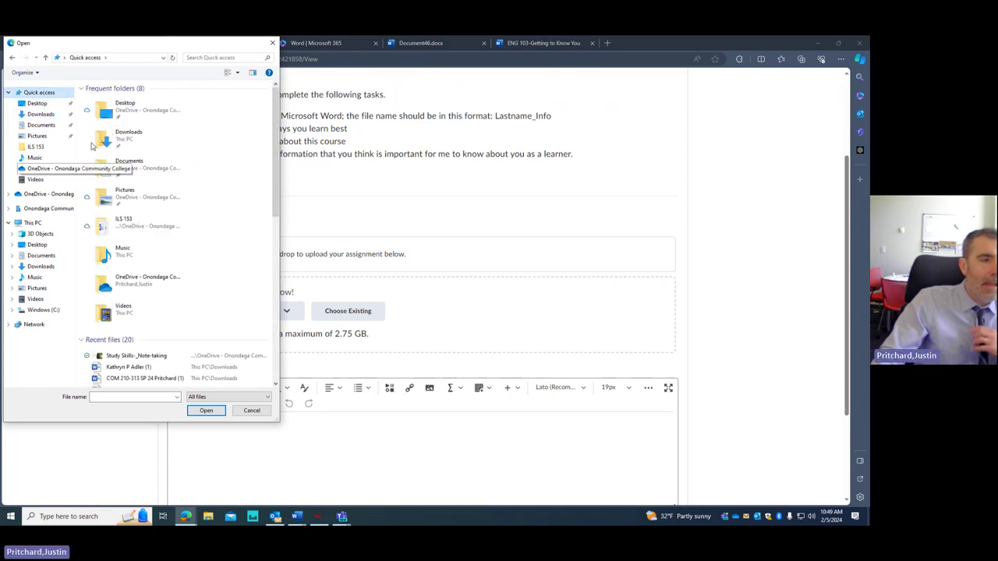
{"action": "scroll", "coordinate": [87, 271], "scroll_direction": "down", "scroll_amount": 2}
{"action": "scroll", "coordinate": [88, 268], "scroll_direction": "up", "scroll_amount": 2}
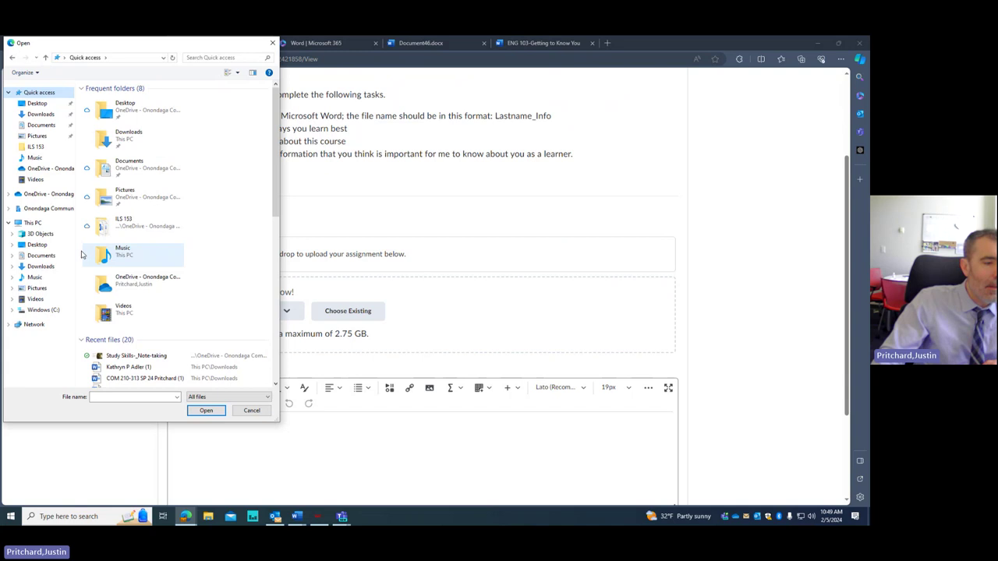
{"action": "left_click", "coordinate": [47, 104]}
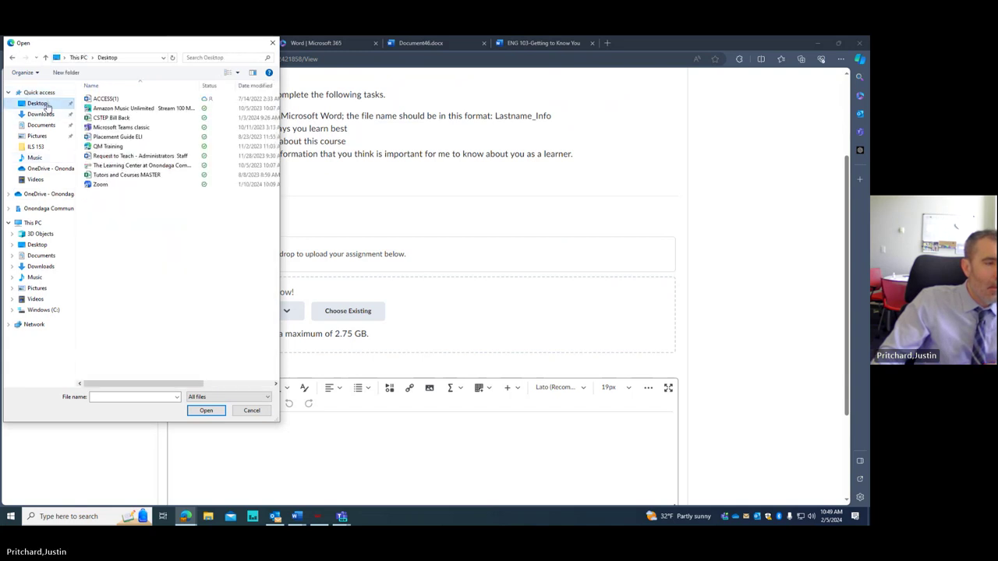
{"action": "left_click", "coordinate": [41, 114]}
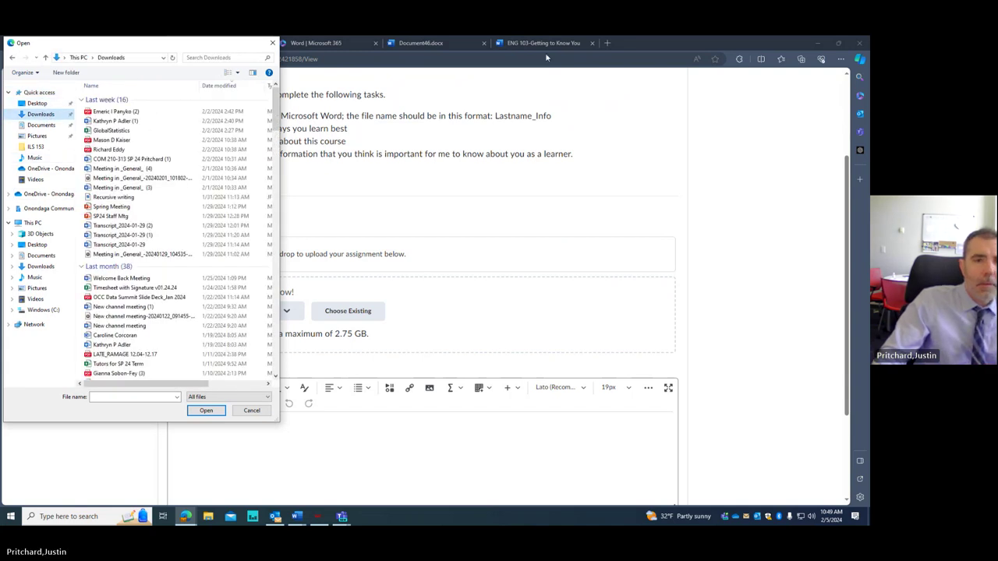
{"action": "left_click", "coordinate": [272, 43]}
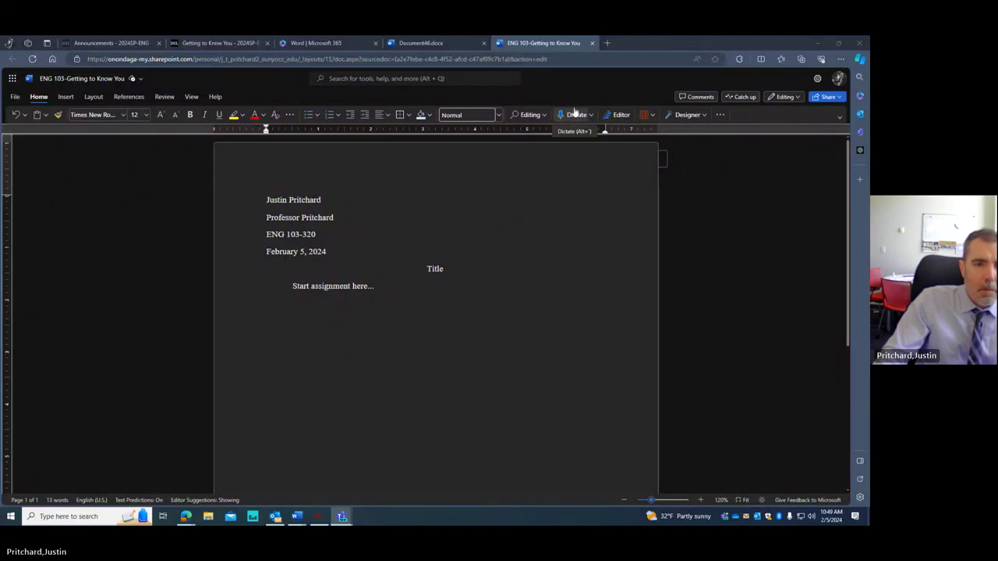
- Download a copy of ENG 103-Getting to Know You as a .docx through File > Save as
{"action": "left_click", "coordinate": [15, 97]}
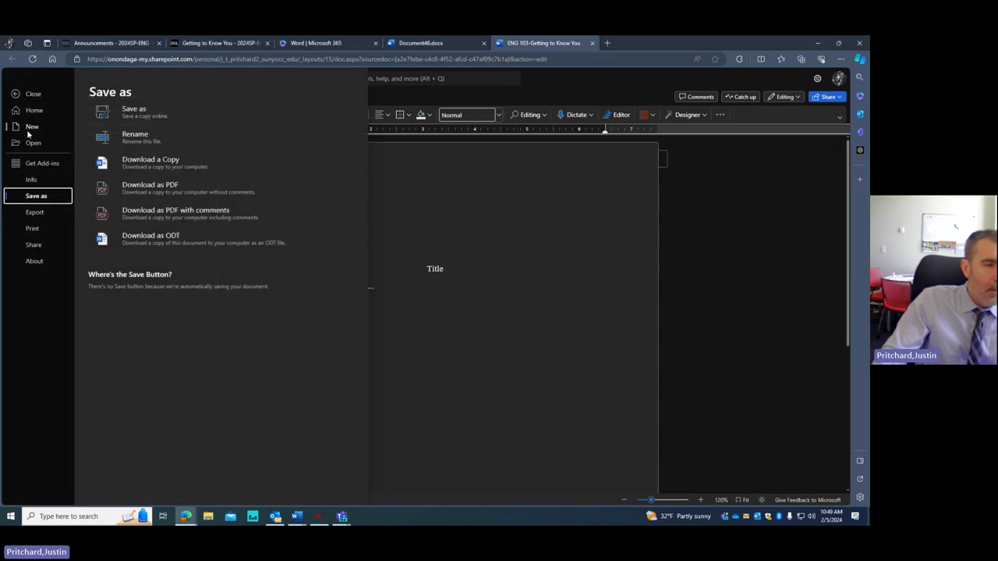
{"action": "left_click", "coordinate": [165, 166]}
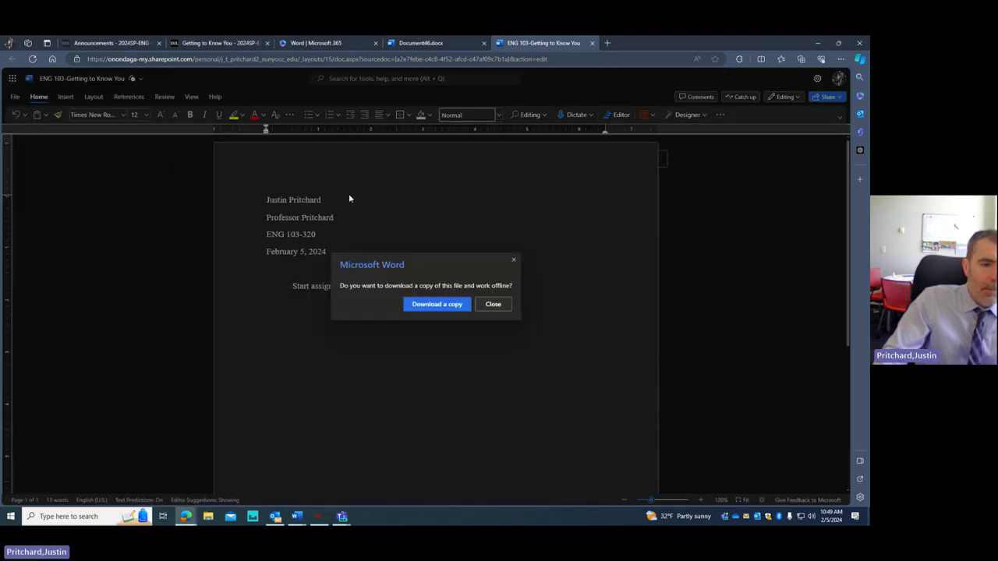
{"action": "left_click", "coordinate": [426, 305]}
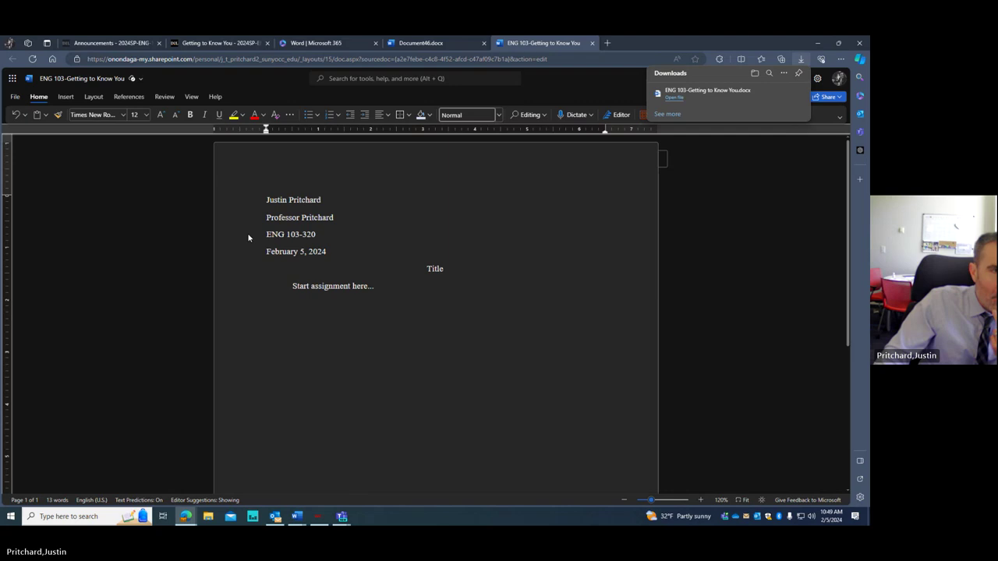
- Attach ENG 103-Getting to Know You.docx from Downloads to the assignment's submission area
{"action": "left_click", "coordinate": [234, 45]}
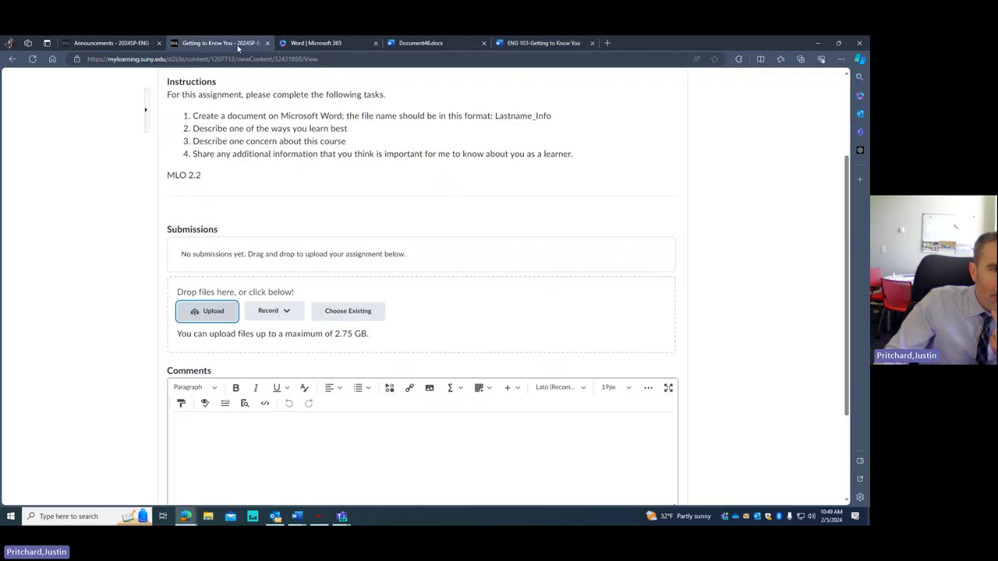
{"action": "left_click", "coordinate": [211, 314]}
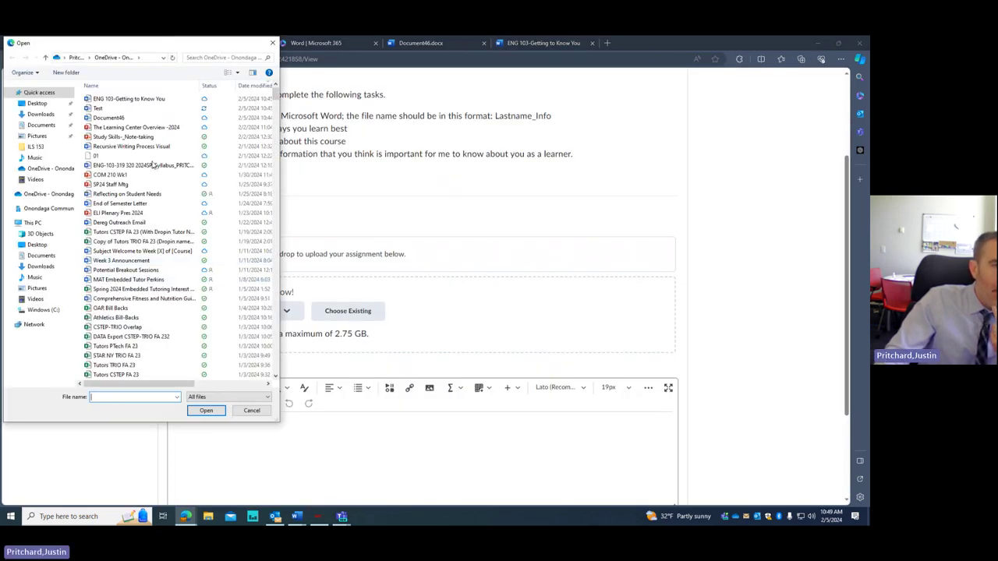
{"action": "left_click", "coordinate": [148, 99]}
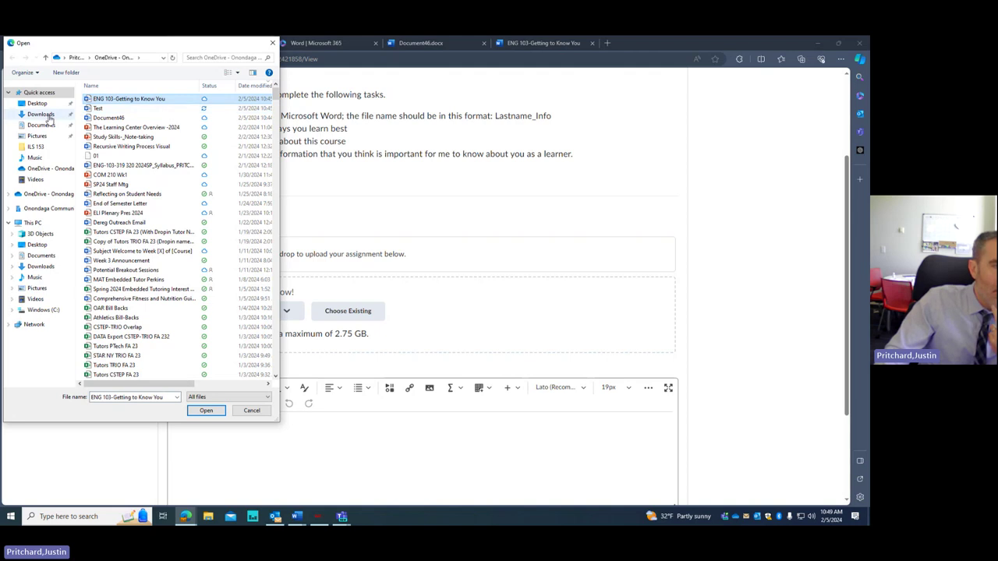
{"action": "left_click", "coordinate": [47, 115]}
{"action": "left_click", "coordinate": [124, 112]}
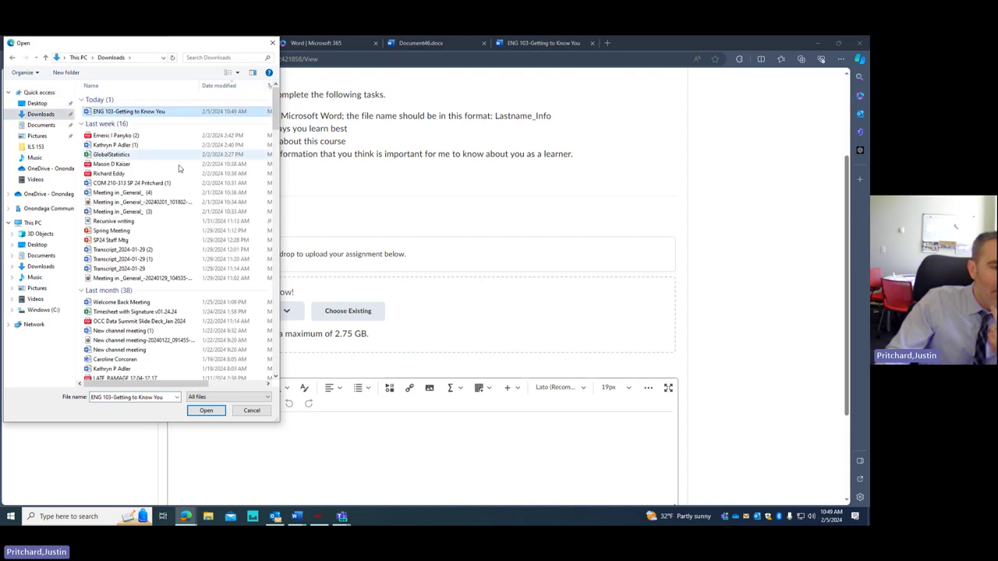
{"action": "left_click", "coordinate": [206, 410]}
{"action": "scroll", "coordinate": [560, 259], "scroll_direction": "down", "scroll_amount": 2}
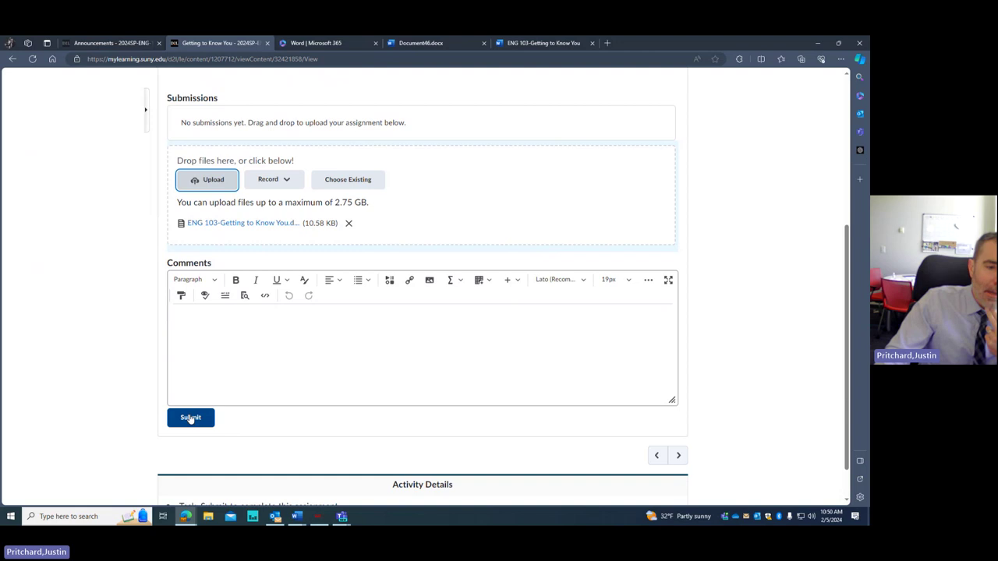
{"action": "scroll", "coordinate": [250, 414], "scroll_direction": "up", "scroll_amount": 4}
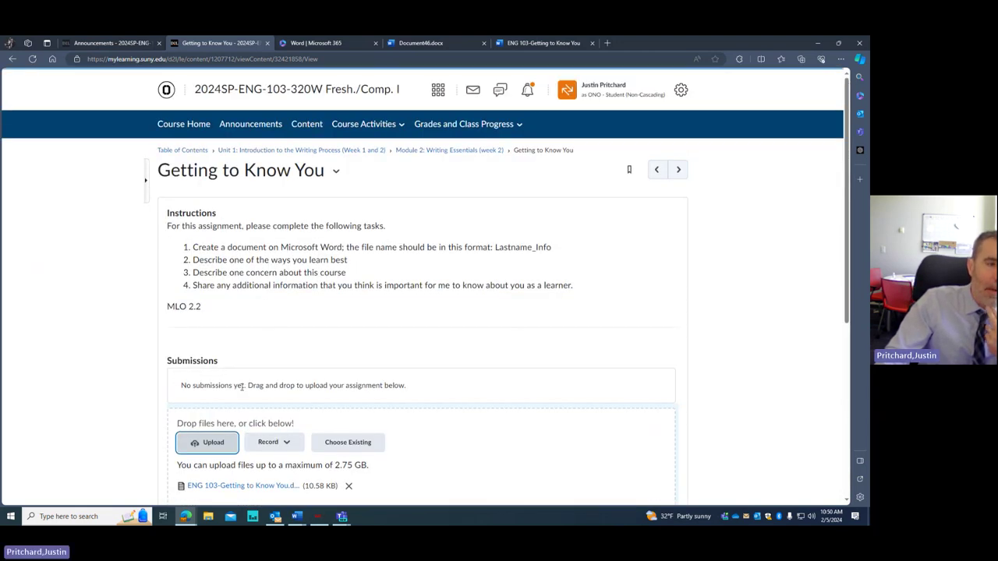
{"action": "scroll", "coordinate": [242, 413], "scroll_direction": "down", "scroll_amount": 3}
{"action": "scroll", "coordinate": [226, 375], "scroll_direction": "down", "scroll_amount": 2}
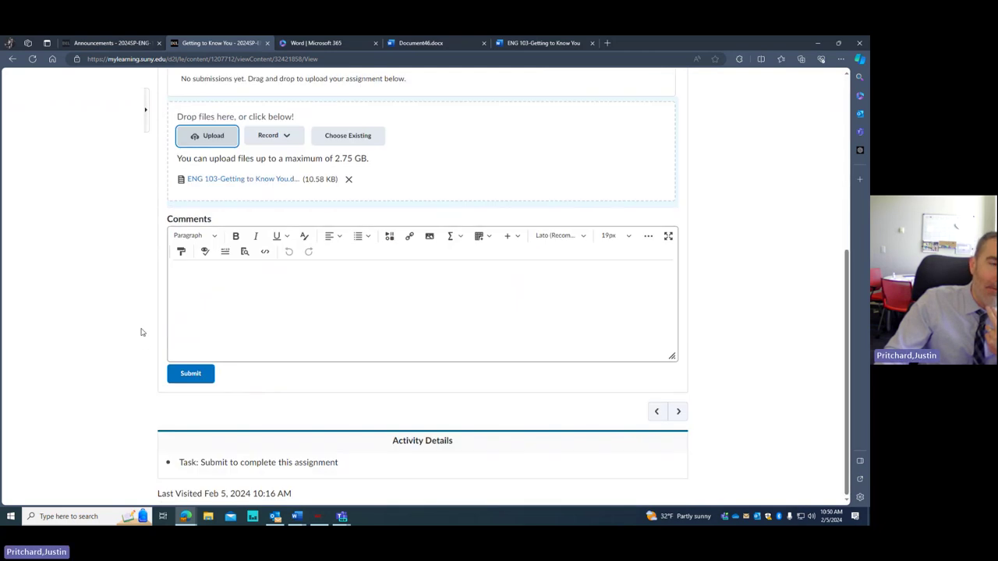
{"action": "scroll", "coordinate": [217, 258], "scroll_direction": "up", "scroll_amount": 1}
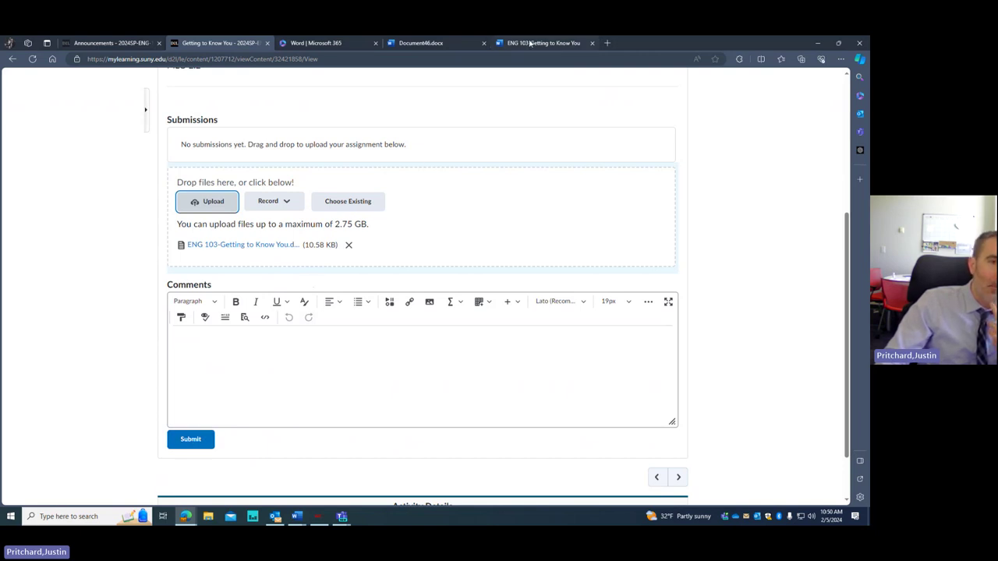
- Submit the uploaded ENG 103-Getting to Know You document and review the submission
{"action": "left_click", "coordinate": [193, 441]}
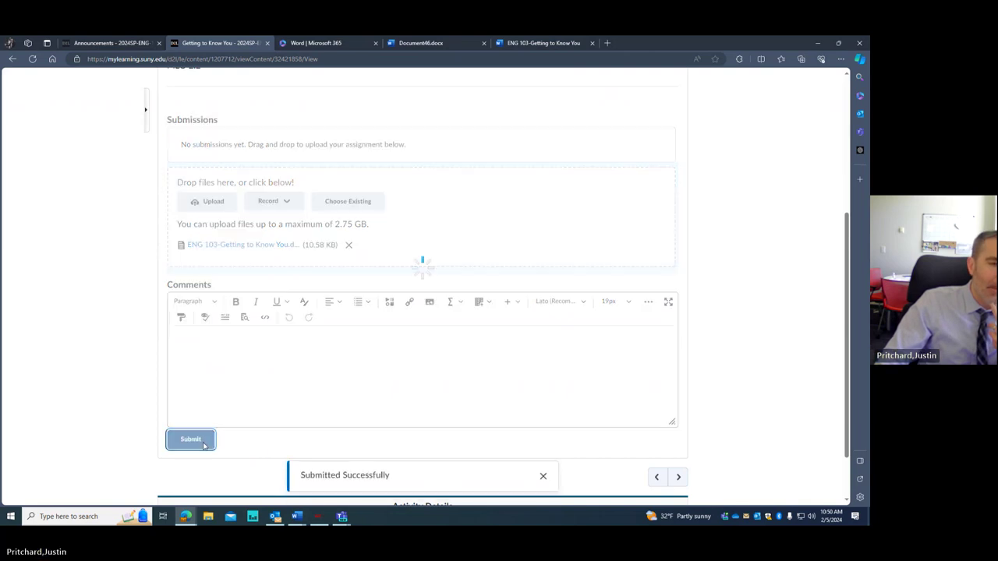
{"action": "scroll", "coordinate": [309, 352], "scroll_direction": "up", "scroll_amount": 3}
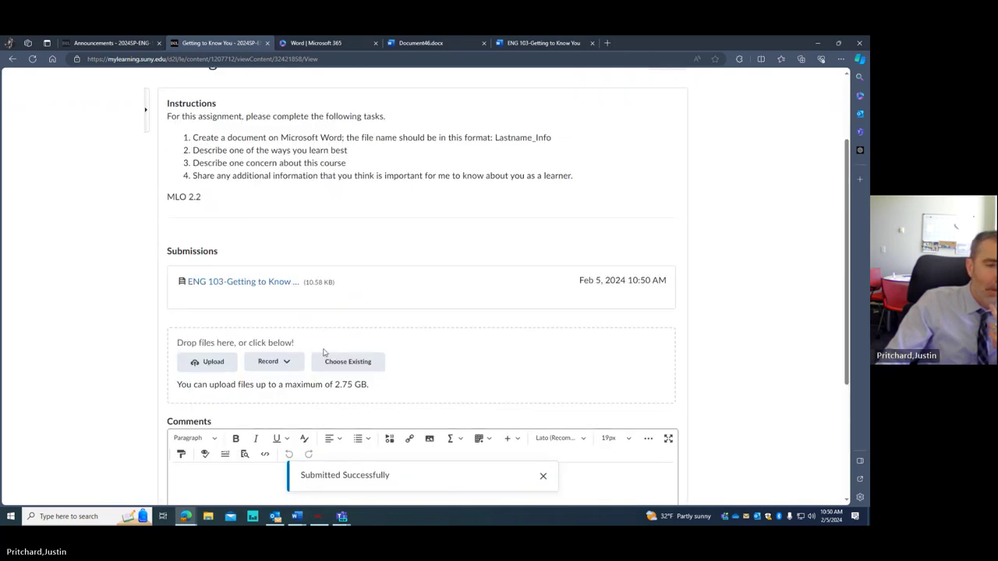
{"action": "scroll", "coordinate": [323, 352], "scroll_direction": "up", "scroll_amount": 3}
{"action": "scroll", "coordinate": [325, 352], "scroll_direction": "down", "scroll_amount": 1}
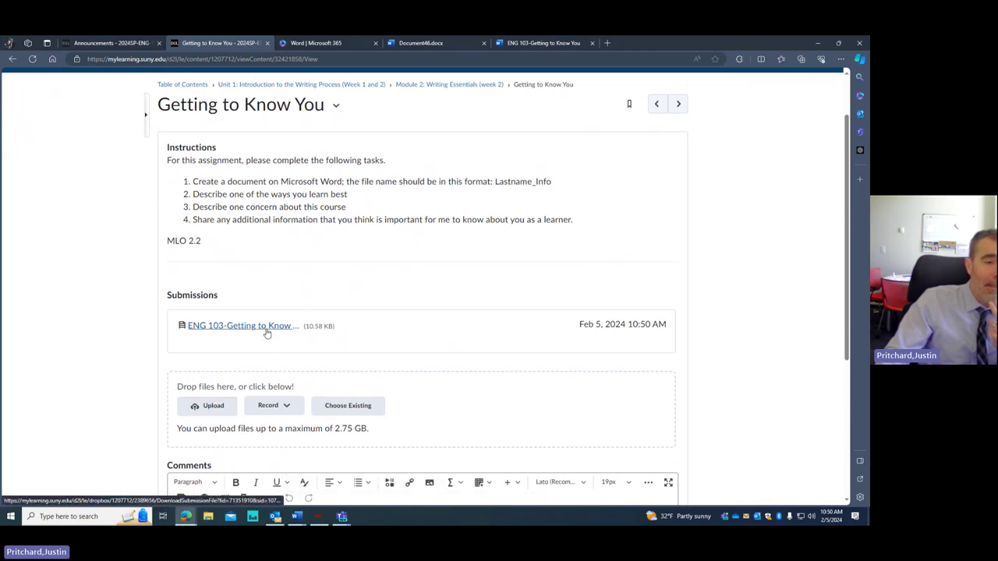
{"action": "scroll", "coordinate": [379, 332], "scroll_direction": "down", "scroll_amount": 1}
- Exit the 'Viewing as' student view from the account menu to reach the course homepage
{"action": "scroll", "coordinate": [398, 330], "scroll_direction": "up", "scroll_amount": 2}
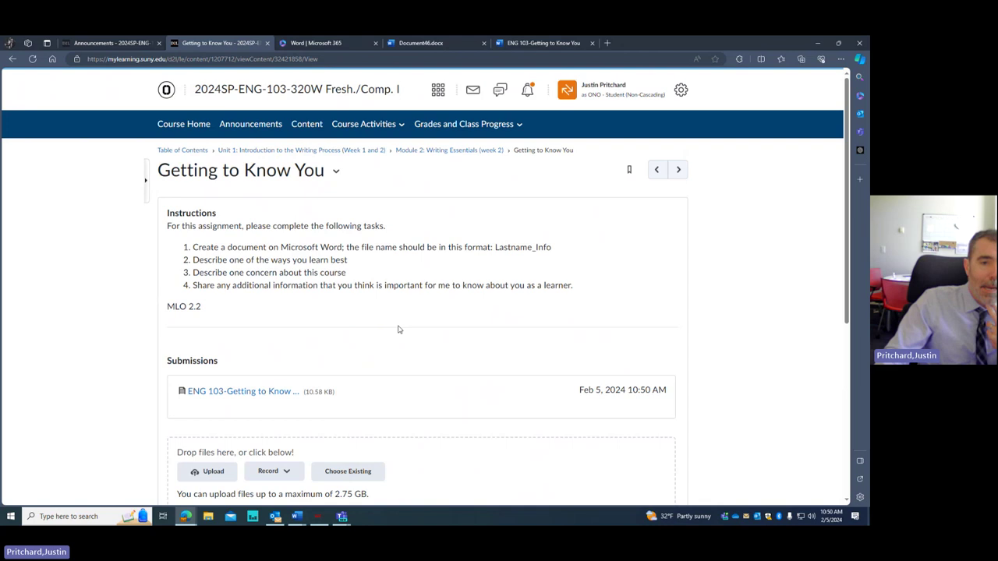
{"action": "left_click", "coordinate": [628, 95]}
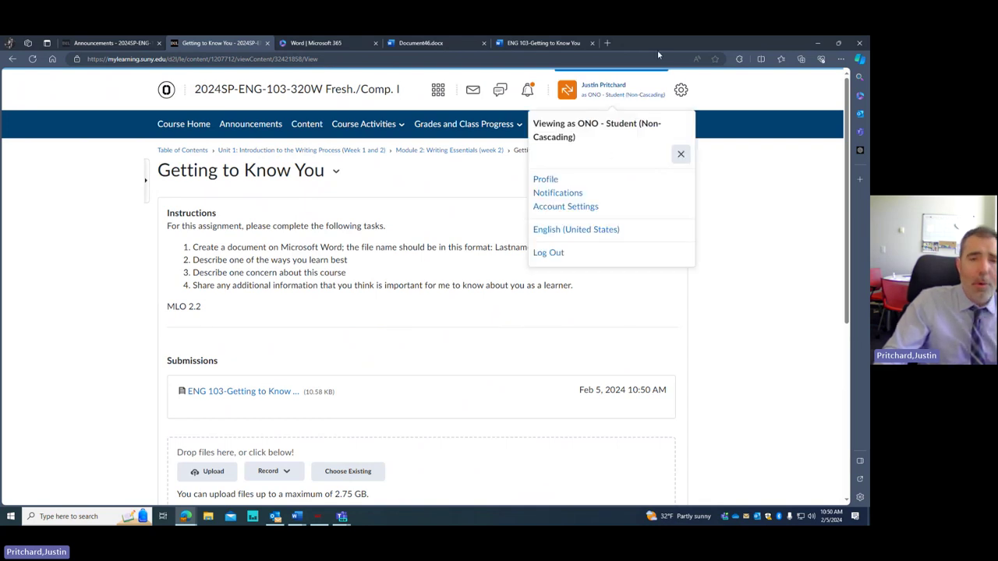
{"action": "left_click", "coordinate": [683, 153]}
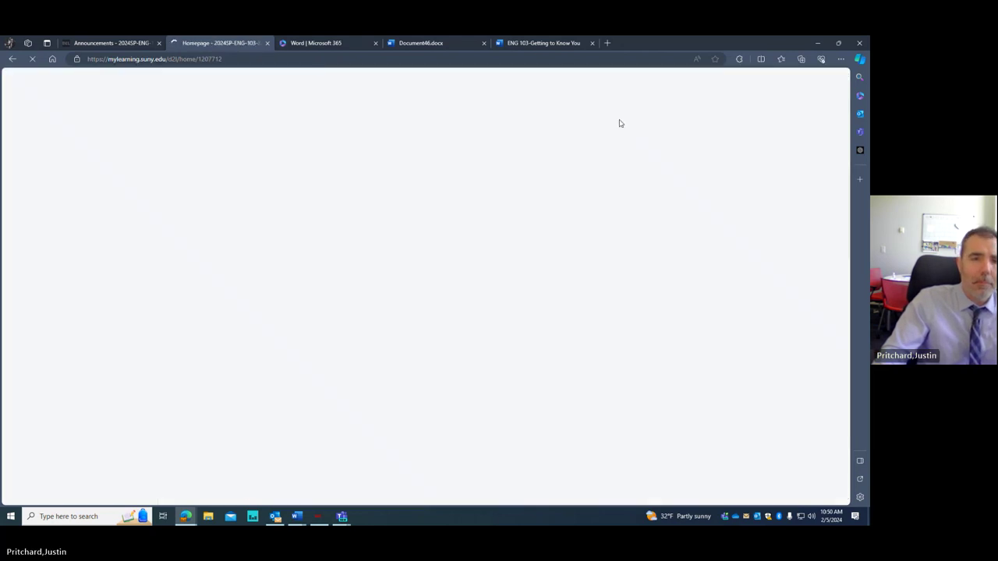
- Close the ENG 103-Getting to Know You tab and put the course homepage in a new Docs tab group
{"action": "left_click", "coordinate": [553, 45]}
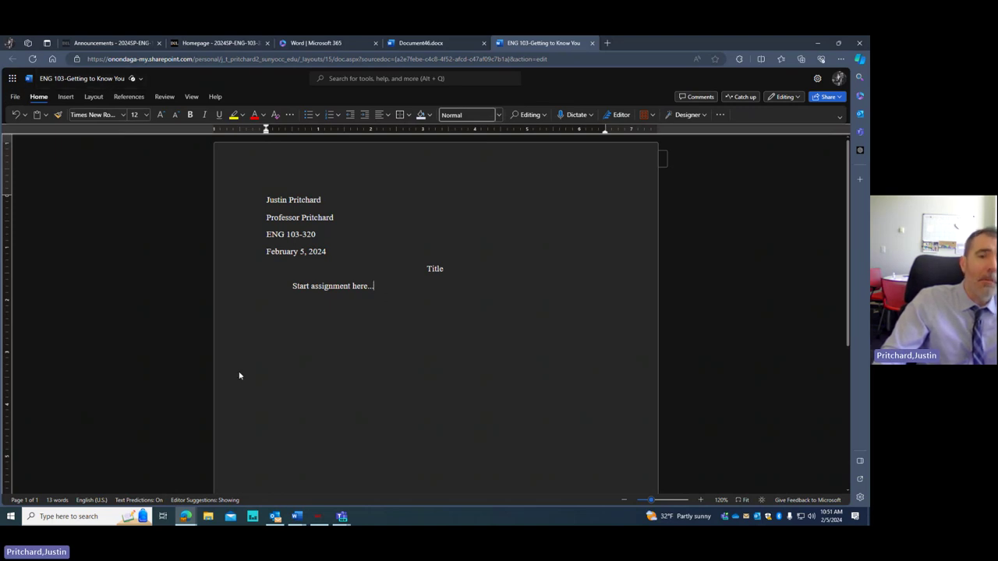
{"action": "left_click", "coordinate": [592, 43]}
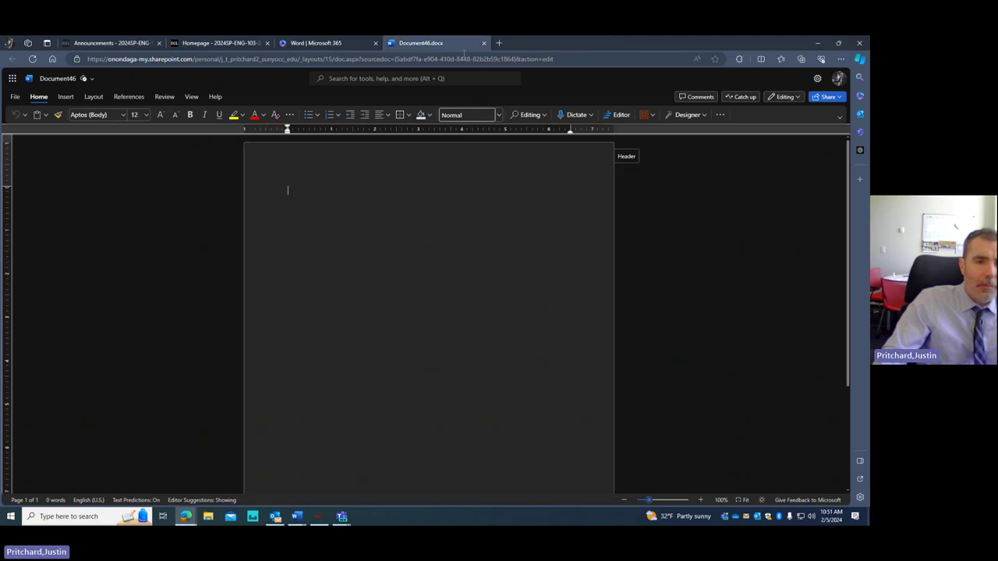
{"action": "left_click_drag", "start_coordinate": [464, 53], "coordinate": [360, 46]}
{"action": "key", "text": "Escape"}
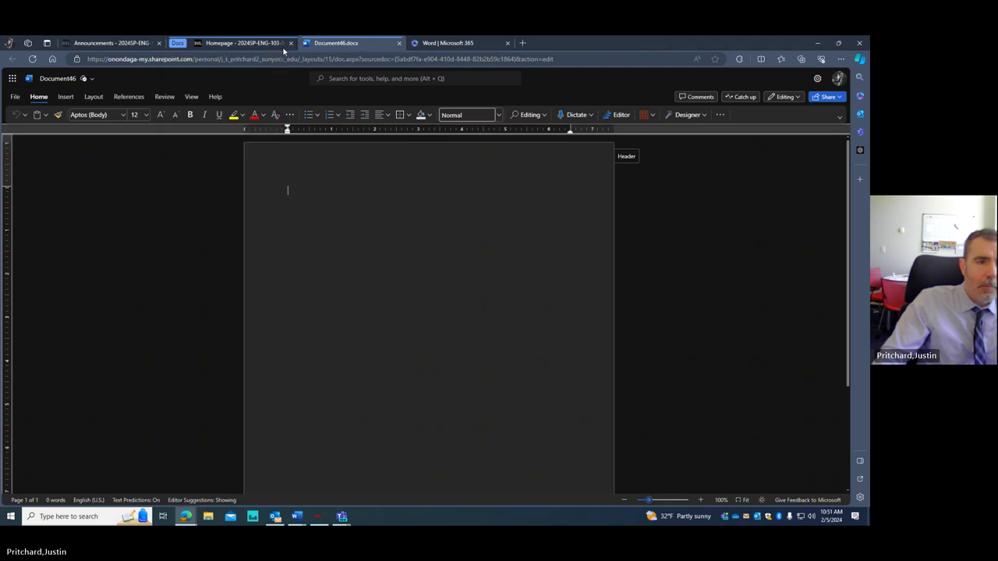
- Take Document46 out of the Docs group, close it, and show the Word home page
{"action": "left_click_drag", "start_coordinate": [361, 47], "coordinate": [251, 54]}
{"action": "left_click", "coordinate": [266, 43]}
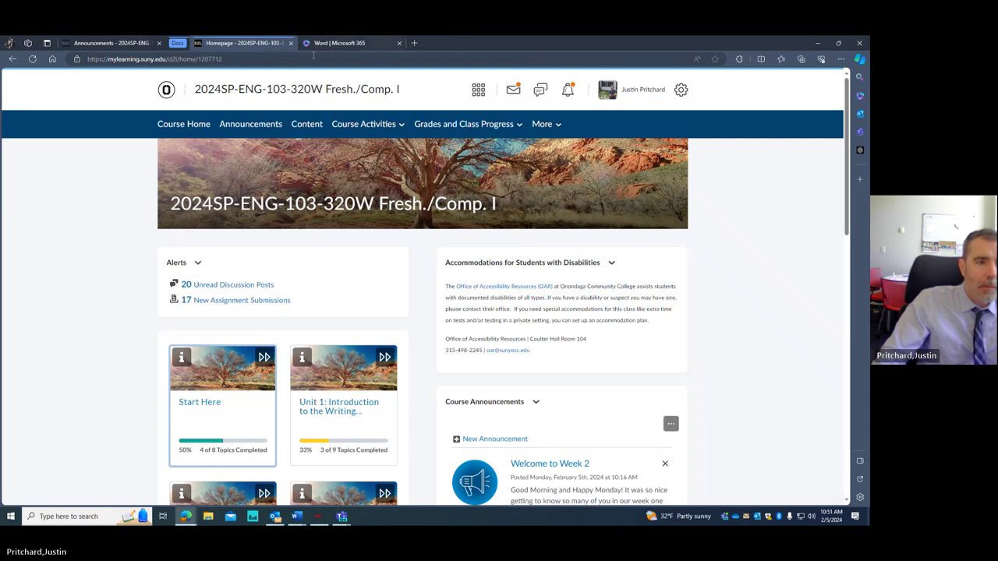
{"action": "left_click", "coordinate": [339, 43]}
{"action": "scroll", "coordinate": [365, 196], "scroll_direction": "down", "scroll_amount": 1}
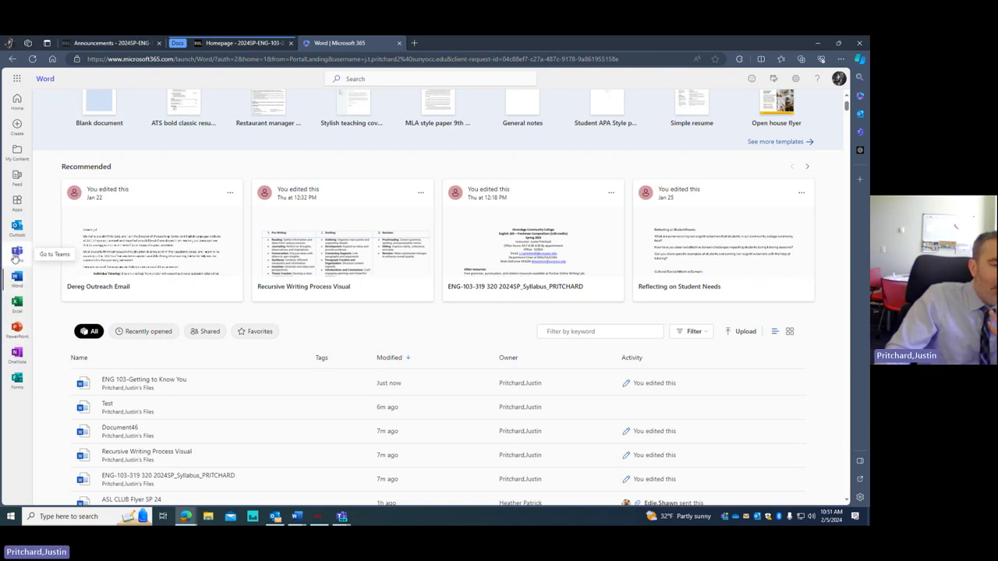
- Open Teams from the Word rail, dismiss the event-not-found error, and show all teams
{"action": "left_click", "coordinate": [16, 254]}
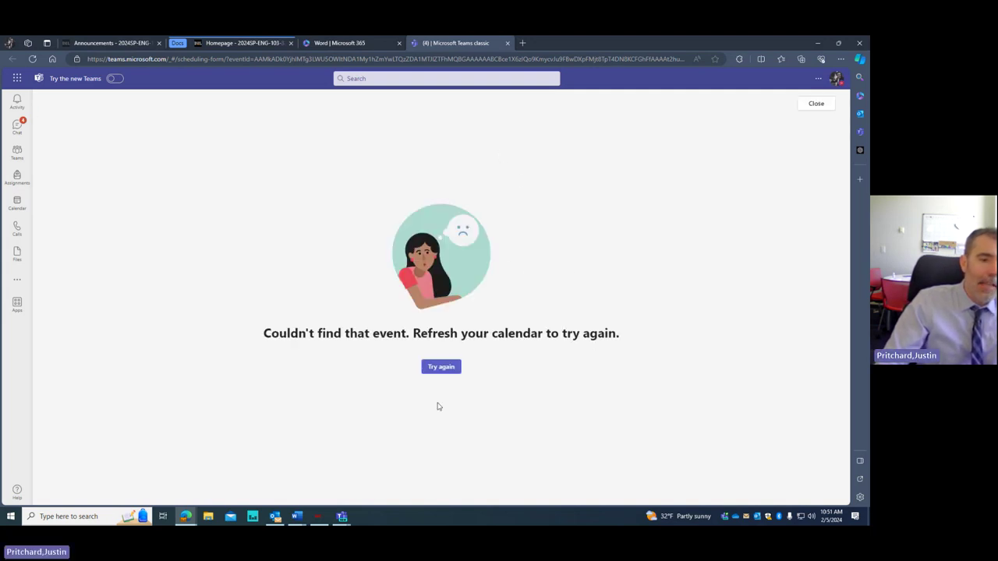
{"action": "left_click", "coordinate": [821, 103]}
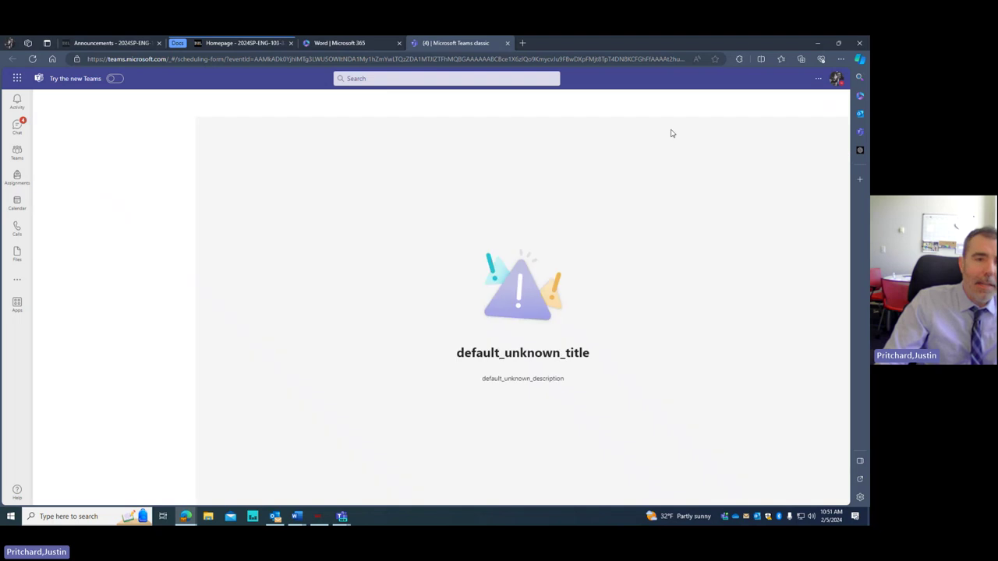
{"action": "left_click", "coordinate": [17, 152]}
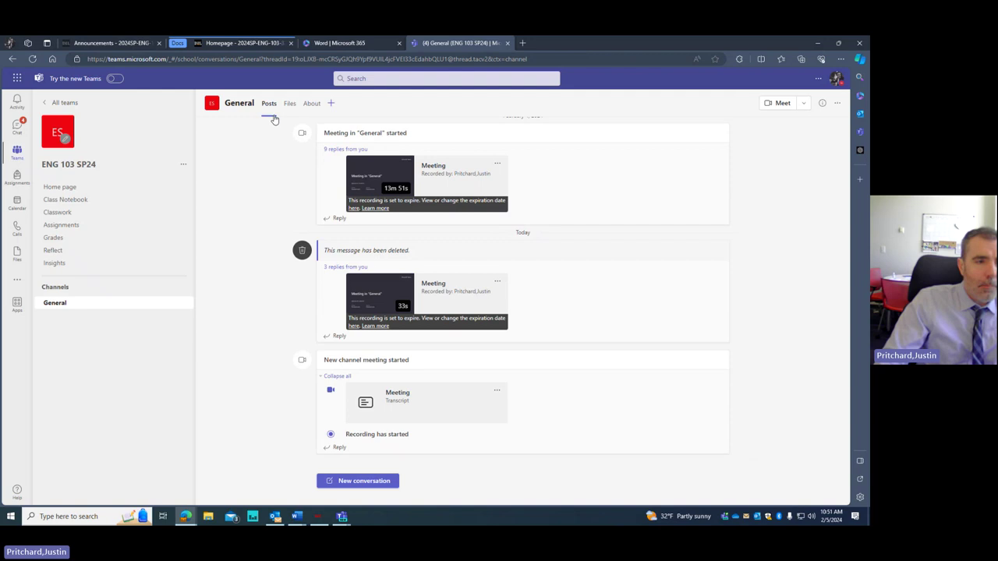
{"action": "left_click", "coordinate": [45, 104]}
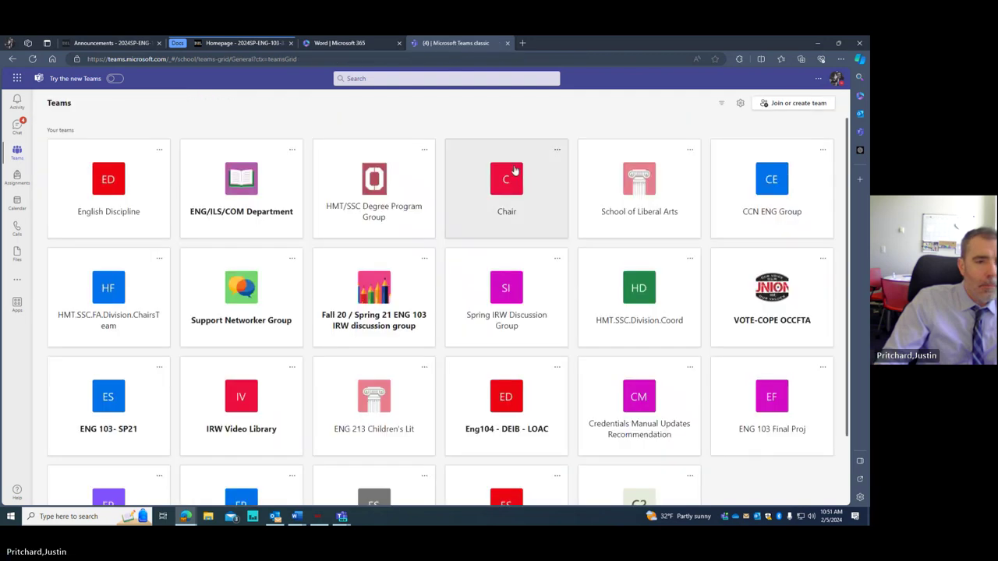
- Start creating a new team named ENG 103, then cancel and return to the teams list
{"action": "left_click", "coordinate": [804, 106]}
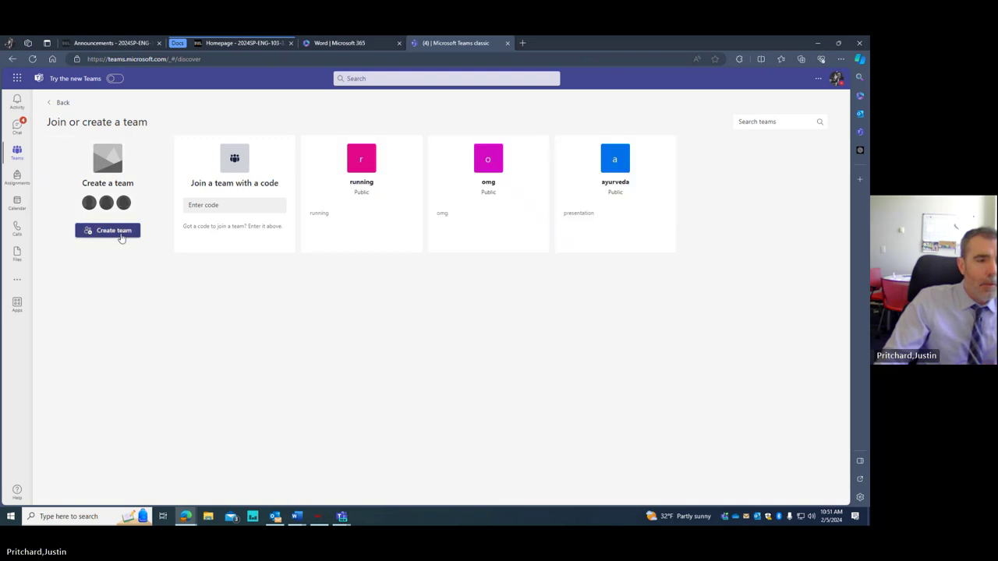
{"action": "left_click", "coordinate": [113, 230]}
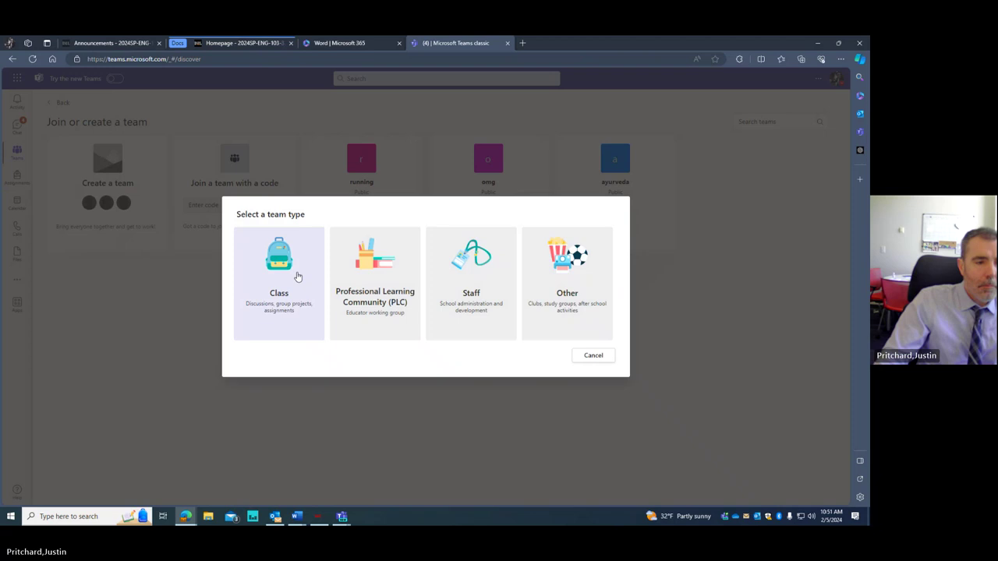
{"action": "left_click", "coordinate": [592, 301]}
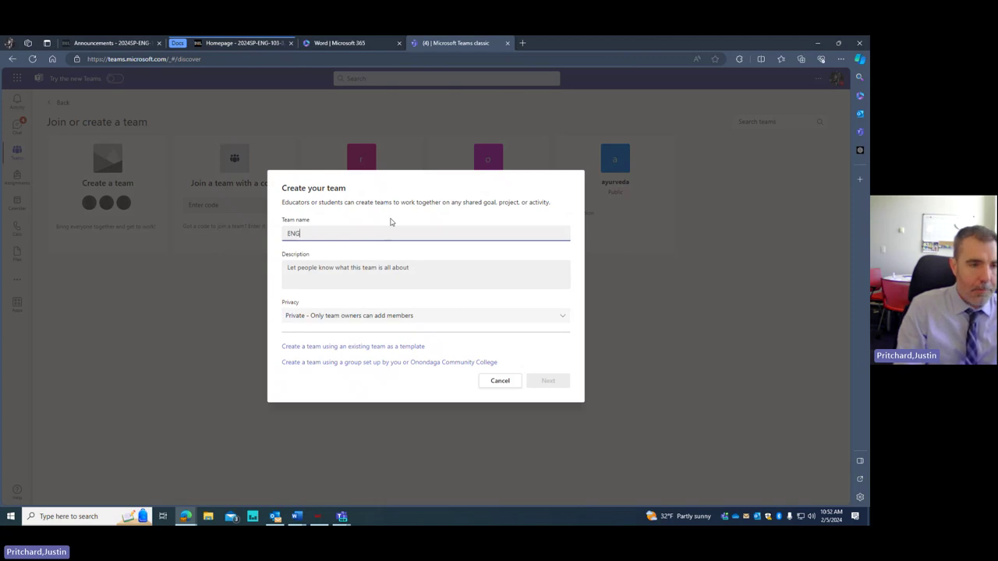
{"action": "type", "text": "ENG 103"}
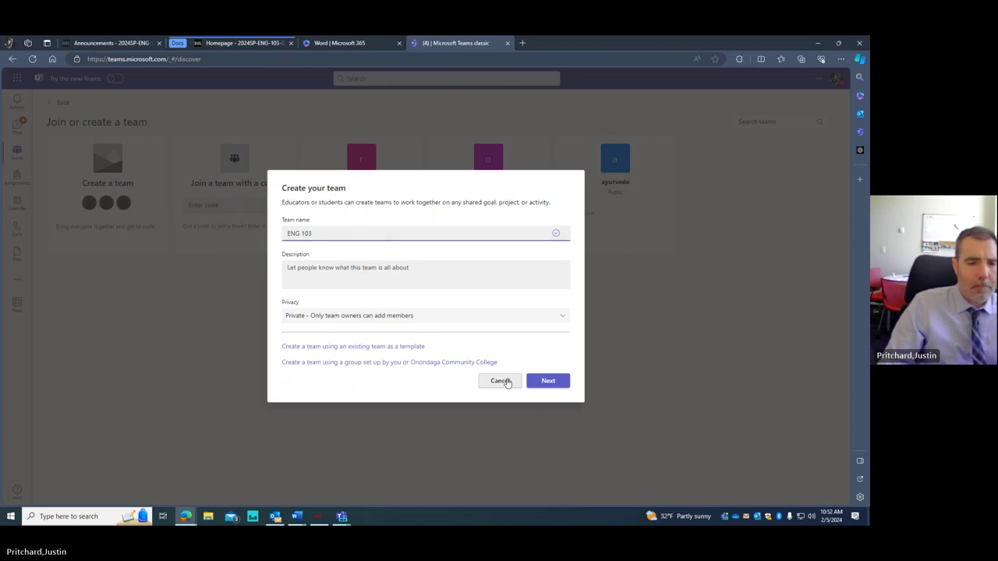
{"action": "left_click", "coordinate": [506, 383]}
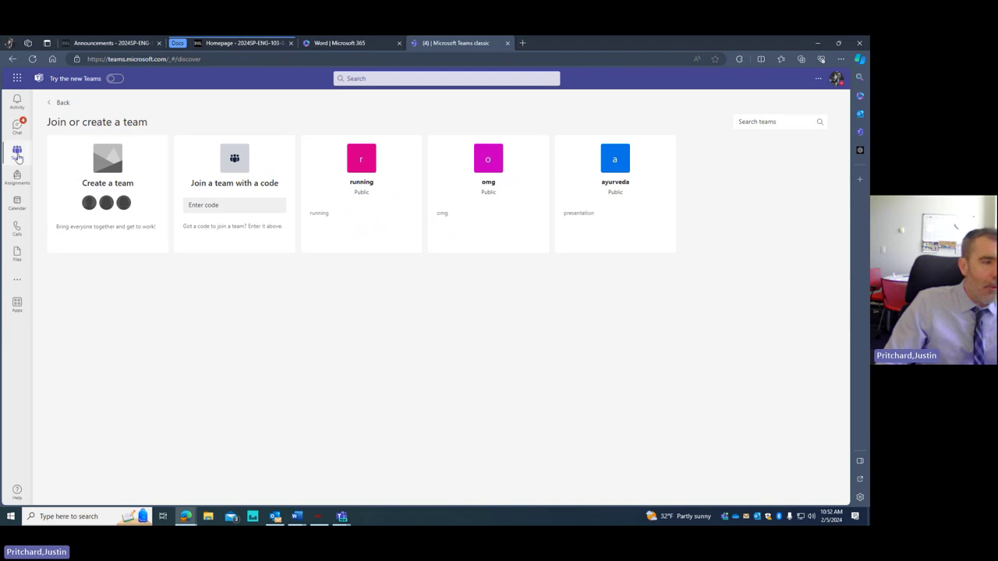
{"action": "left_click", "coordinate": [16, 151]}
{"action": "scroll", "coordinate": [156, 203], "scroll_direction": "down", "scroll_amount": 2}
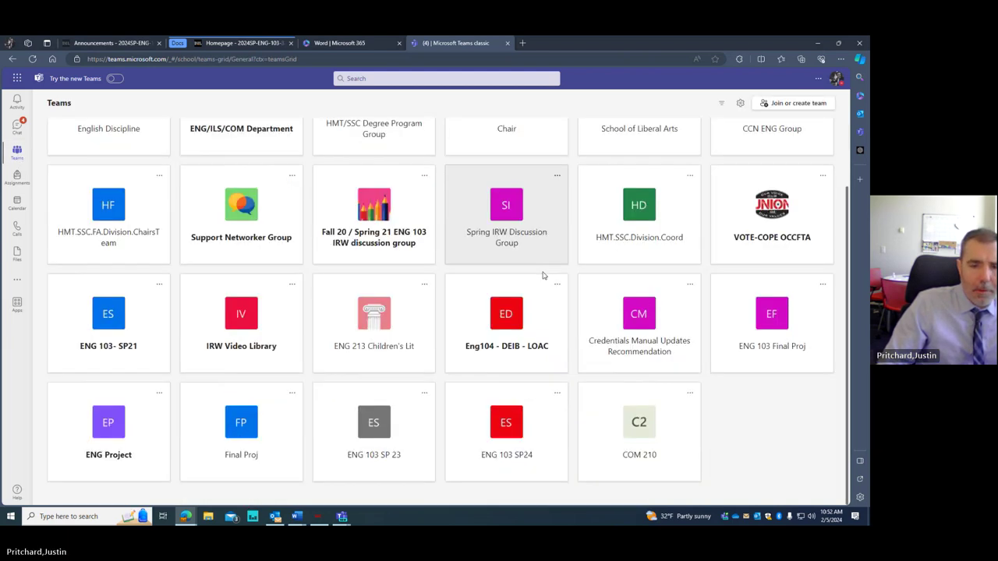
- Open the ENG 103 SP24 General channel, view the Meet options, and minimize Edge to reveal Teams
{"action": "left_click", "coordinate": [496, 437]}
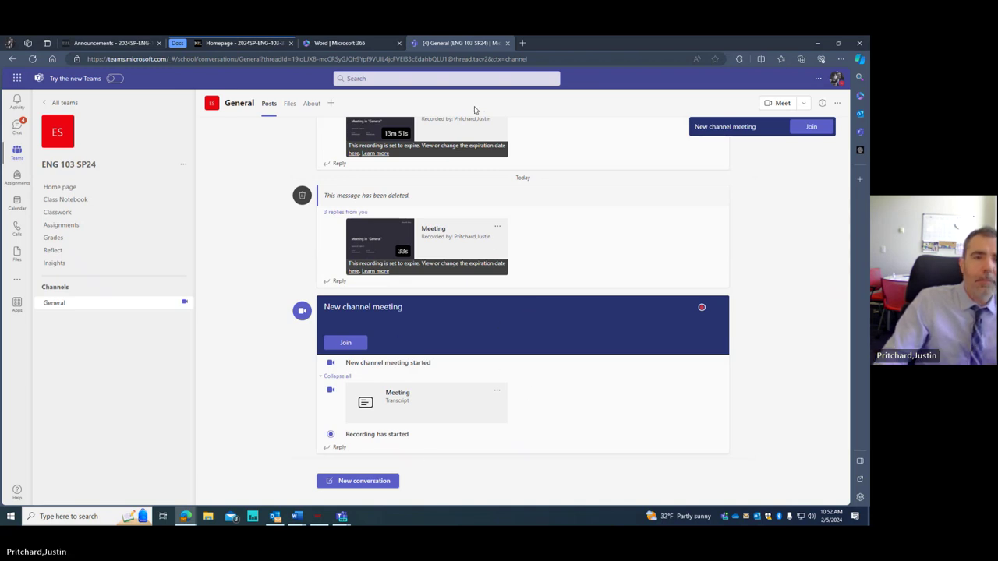
{"action": "left_click", "coordinate": [804, 106]}
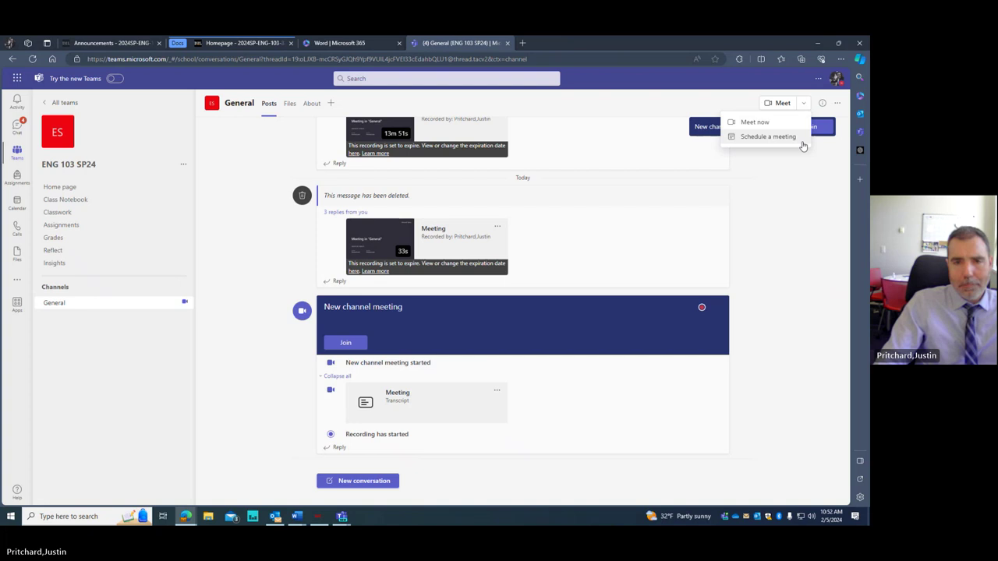
{"action": "left_click", "coordinate": [818, 44]}
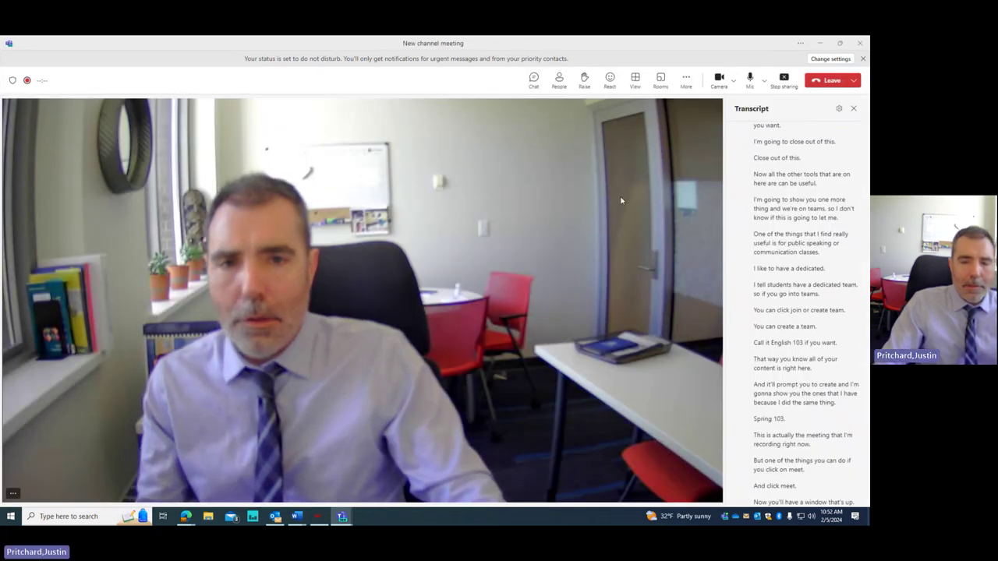
- Scroll through the New channel meeting's live Transcript pane
{"action": "scroll", "coordinate": [776, 281], "scroll_direction": "up", "scroll_amount": 3}
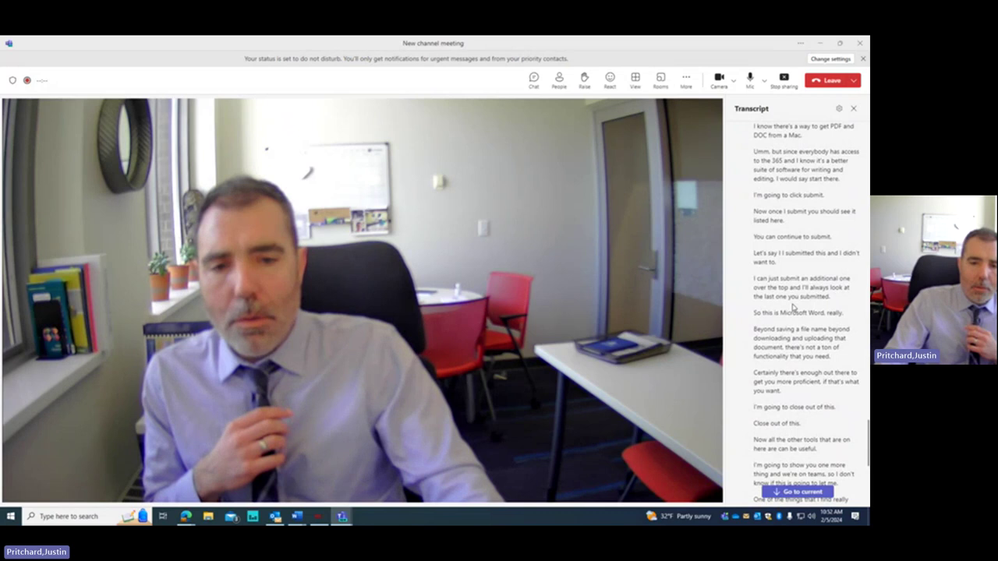
{"action": "scroll", "coordinate": [784, 304], "scroll_direction": "down", "scroll_amount": 3}
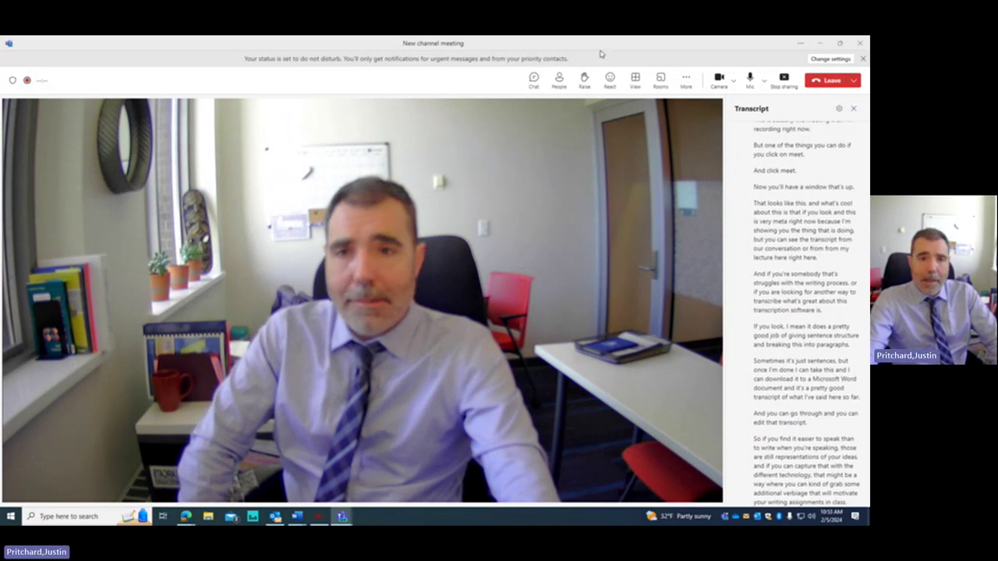
- Close the meeting window to go back to the ENG 103 SP24 General channel posts
{"action": "left_click", "coordinate": [832, 81]}
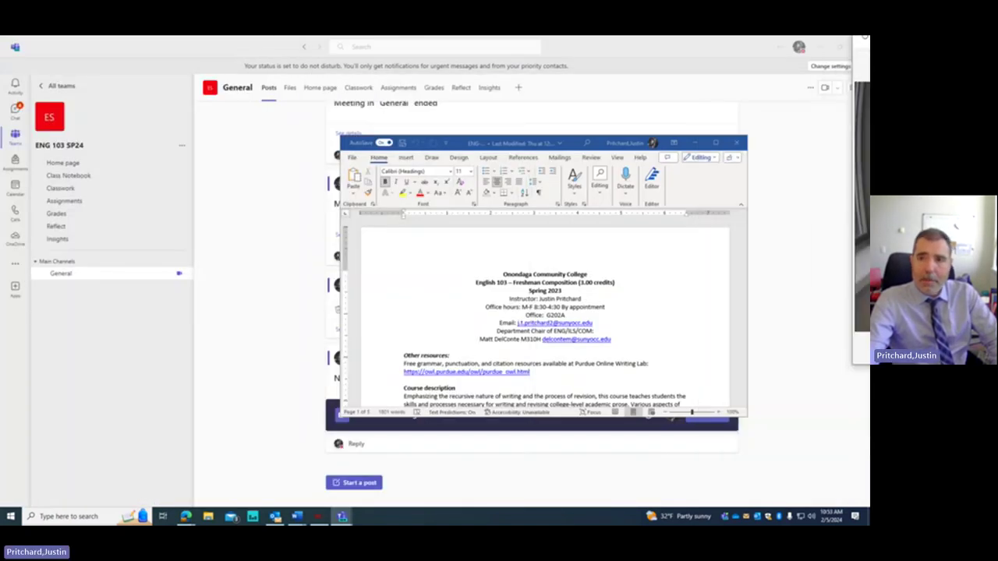